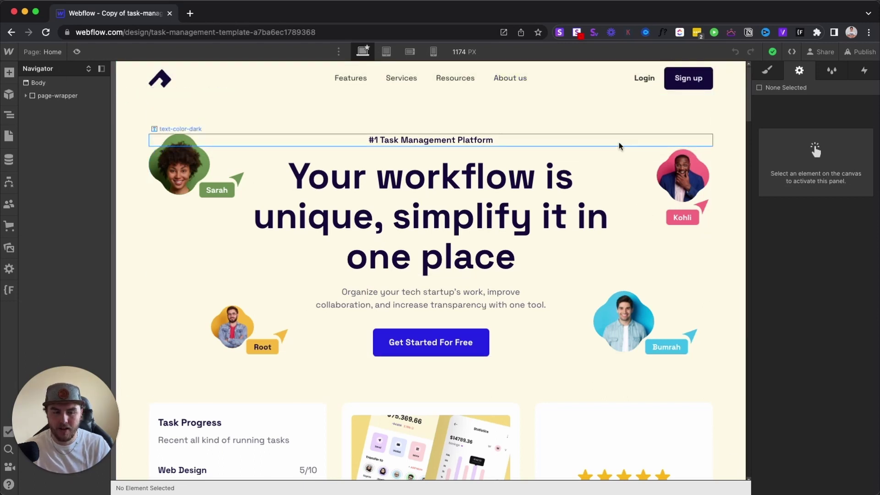
- Select the Home page's Nav instance to review its link properties, then view its styles
left_click(697, 83)
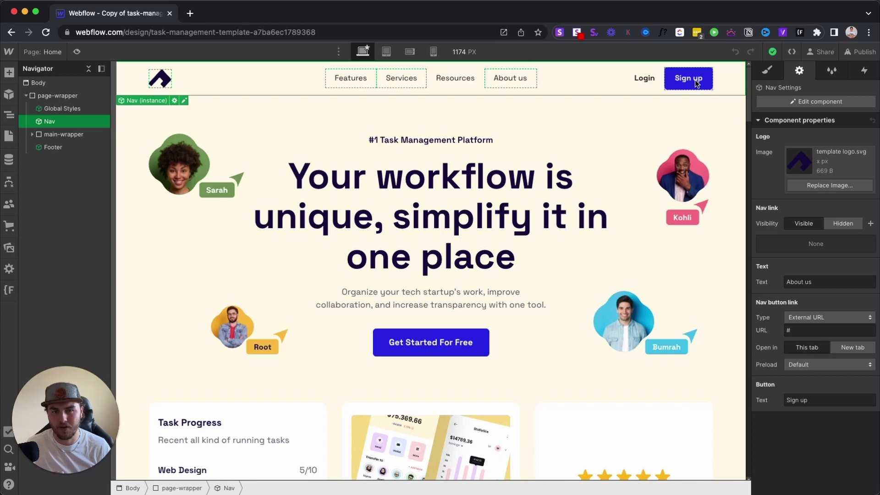
key("s")
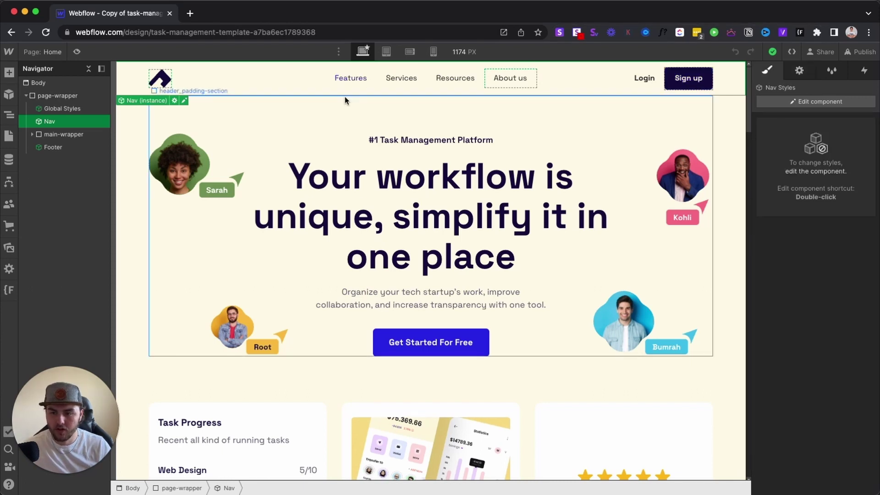
- Bring up the Home page's settings from the Pages panel
left_click(9, 137)
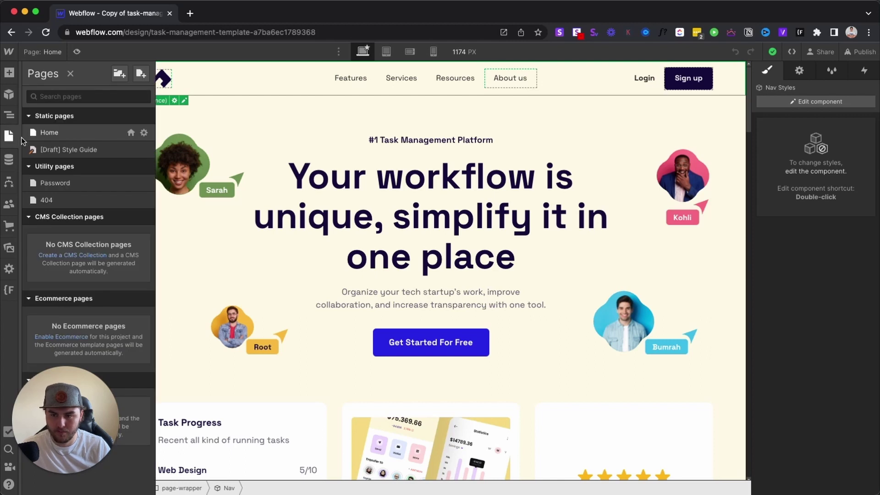
left_click(143, 133)
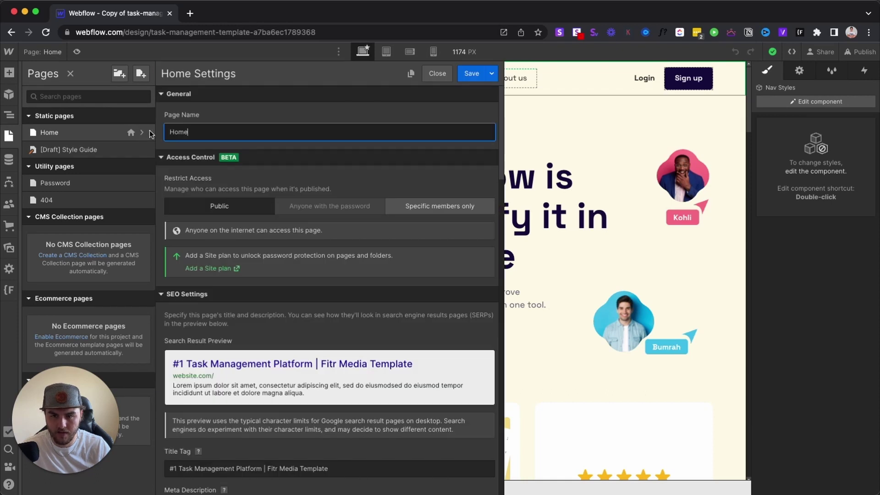
- Duplicate the Home page and rename the copy to 'Landing page'
left_click(411, 74)
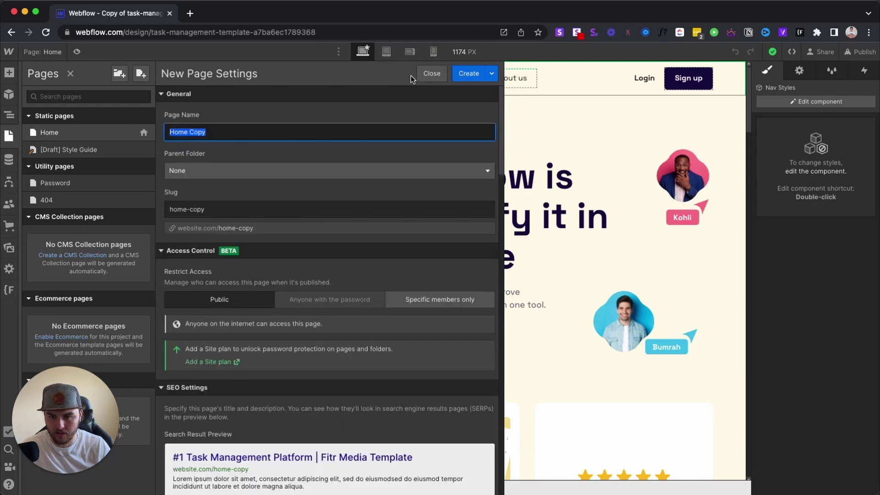
left_click(161, 76)
left_click(226, 134)
triple_click(226, 134)
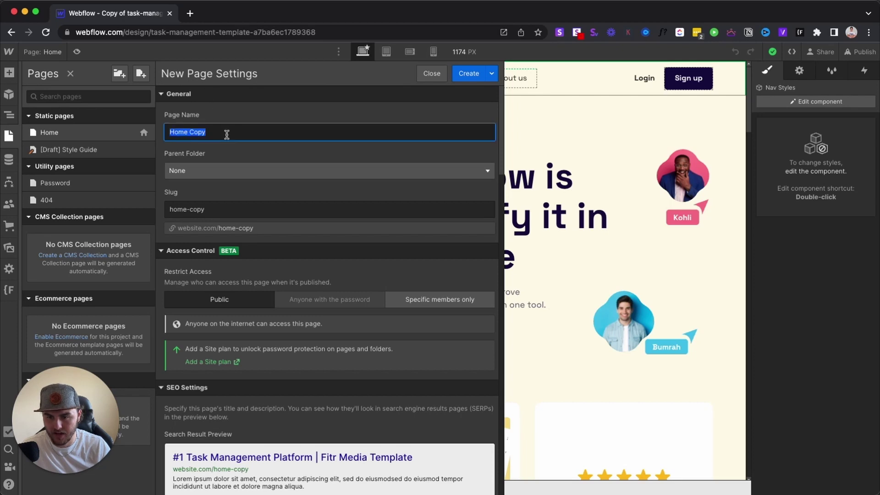
type("Landing page")
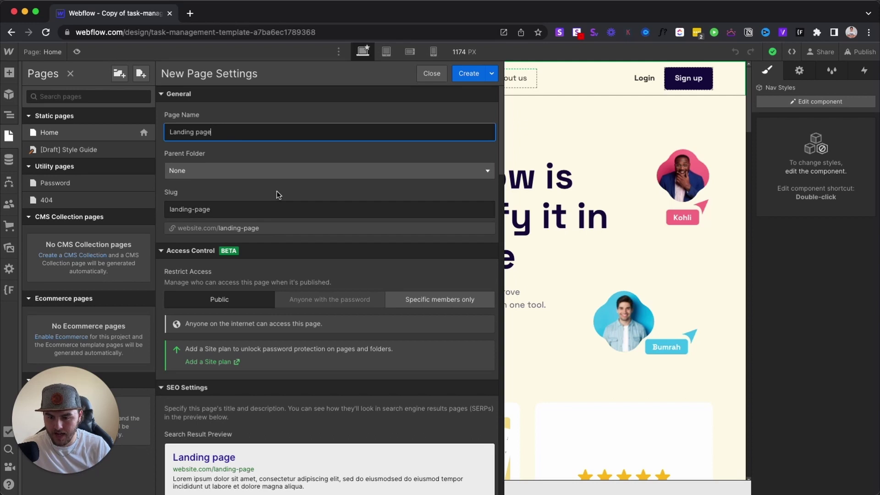
- Review the new page's SEO and Open Graph settings
scroll(276, 190, "down", 3)
scroll(276, 190, "down", 2)
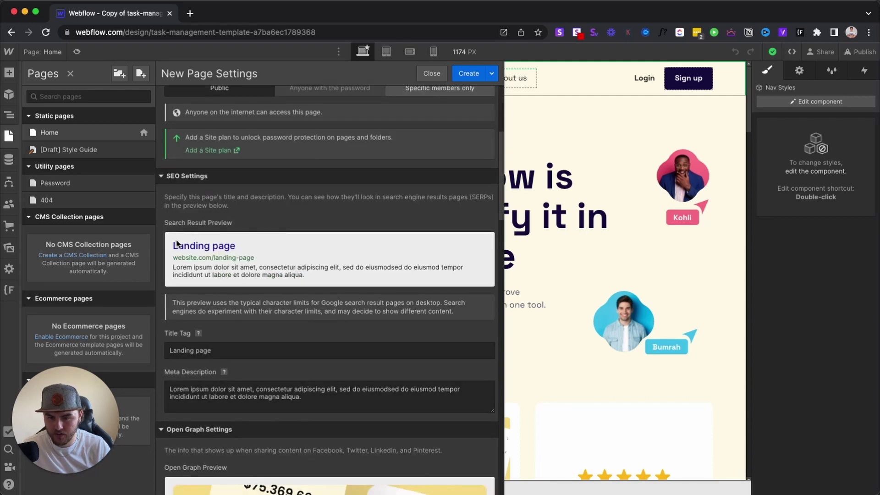
scroll(353, 324, "down", 10)
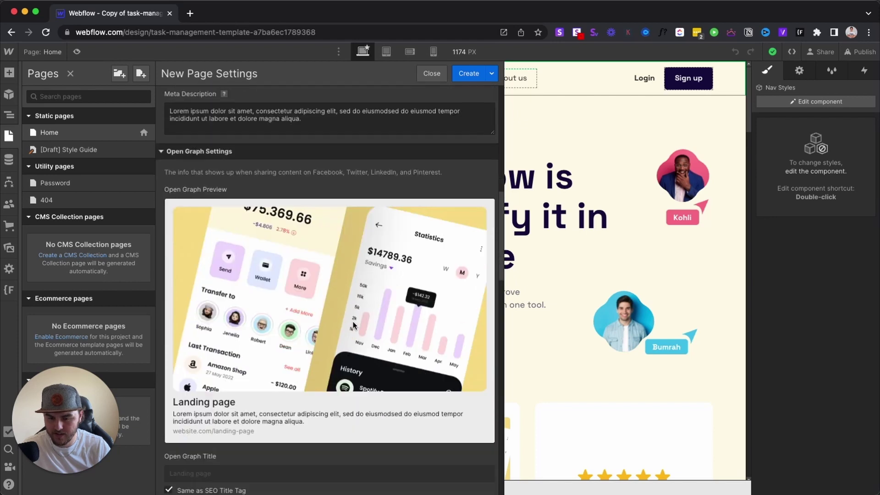
scroll(352, 322, "down", 1)
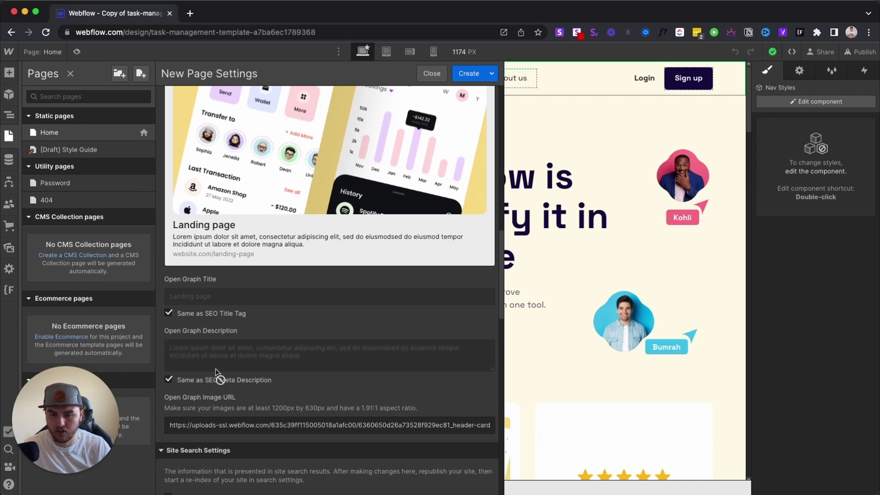
scroll(215, 371, "up", 6)
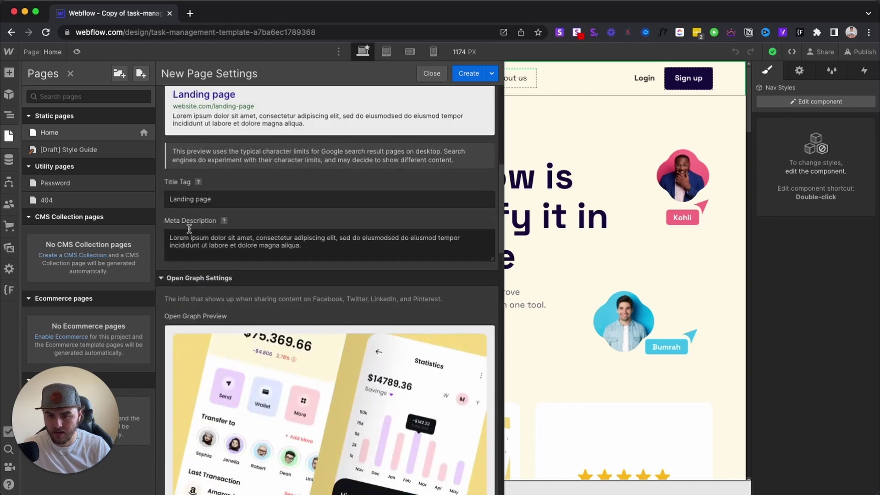
scroll(214, 250, "down", 8)
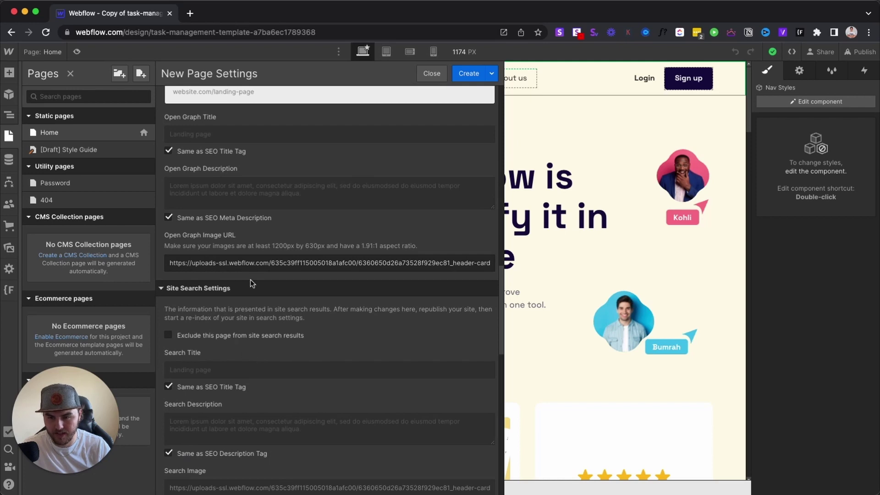
scroll(251, 282, "up", 1)
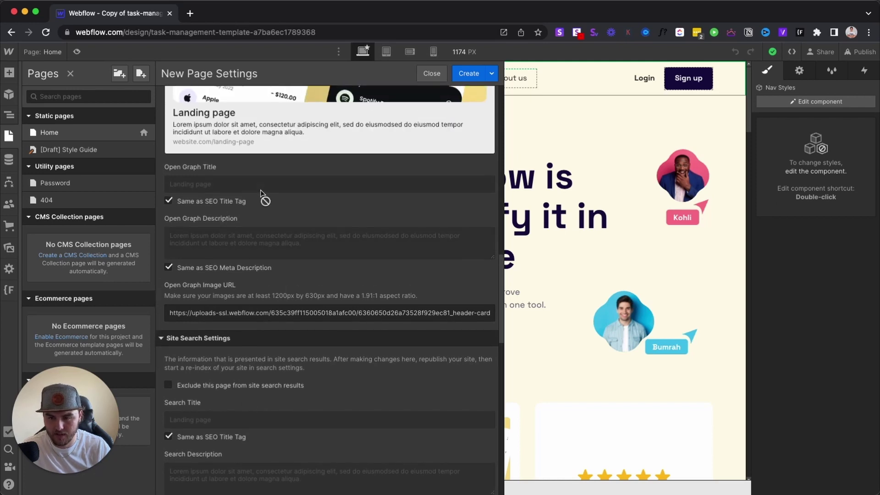
scroll(204, 195, "up", 2)
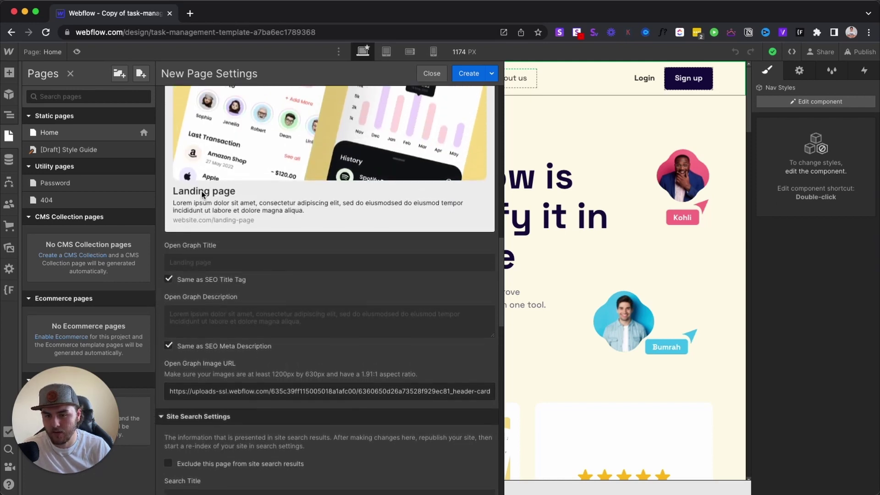
scroll(201, 195, "up", 1)
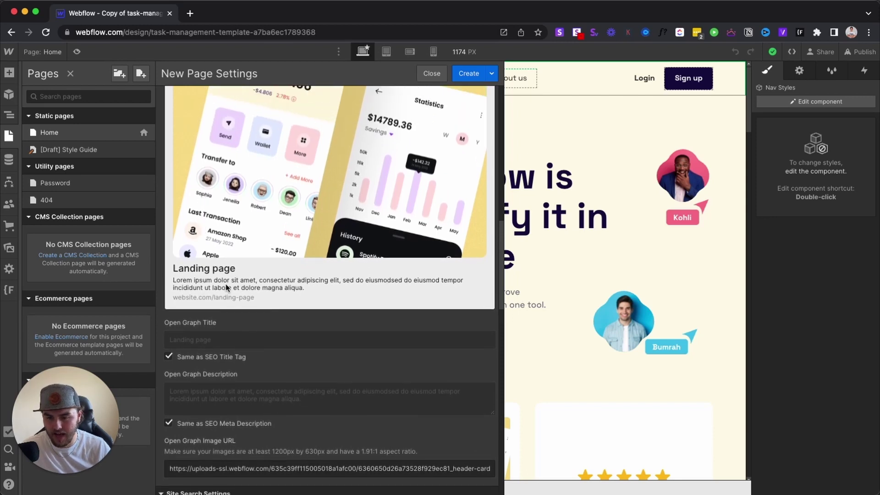
scroll(243, 377, "down", 1)
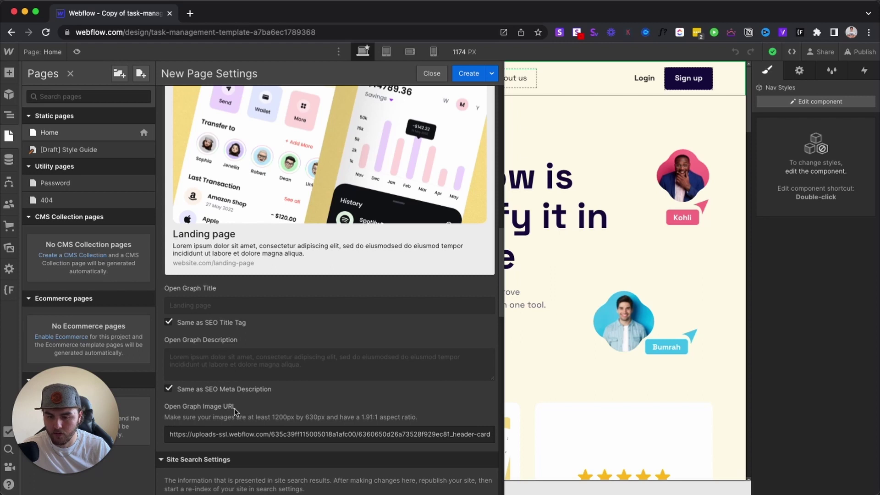
- Clear the Open Graph image URL, then paste it back to restore the header image
left_click(250, 434)
key("super+a")
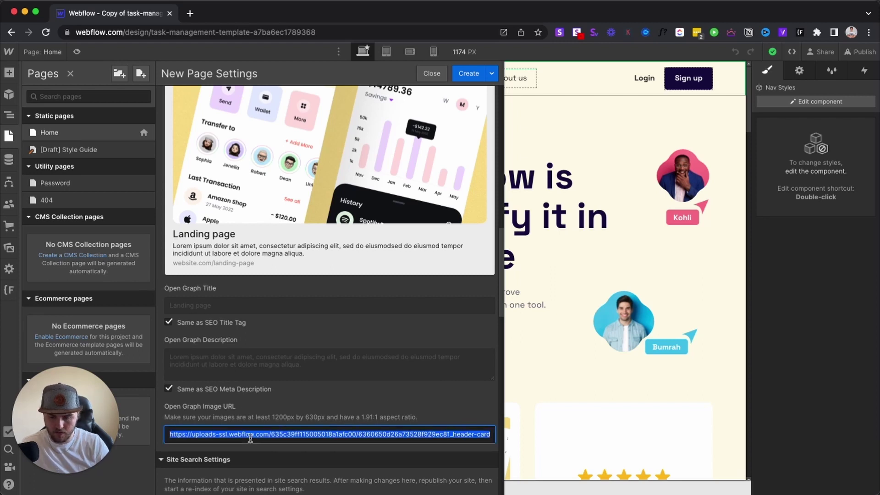
key("BackSpace")
scroll(303, 308, "up", 5)
left_click(304, 308)
left_click(245, 389)
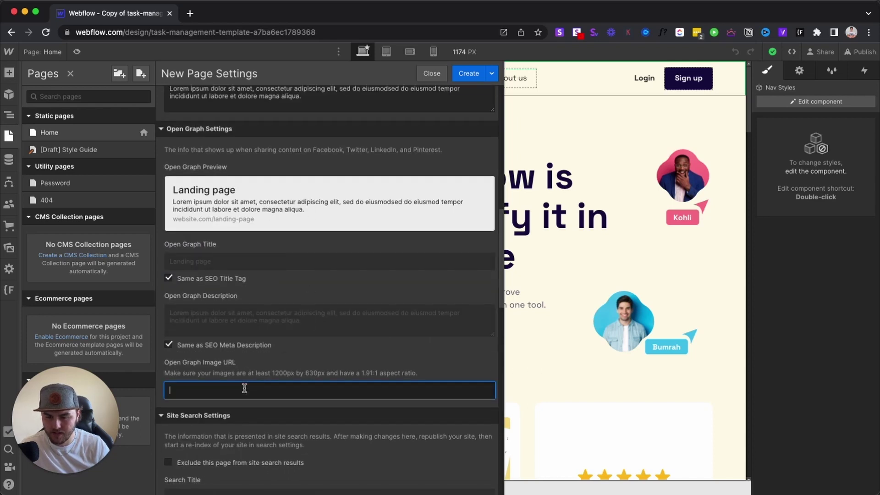
key("cmd+v")
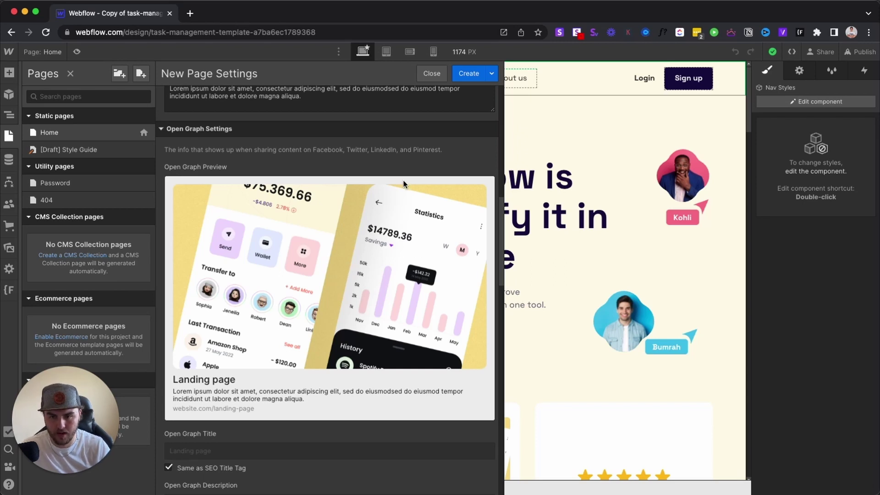
scroll(406, 178, "up", 15)
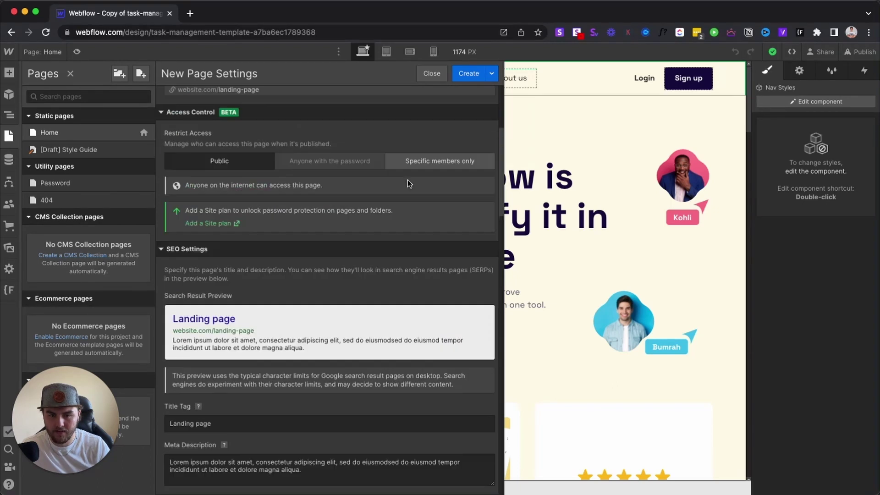
- Create the Landing page and change its main heading to 'You worflow'
left_click(474, 79)
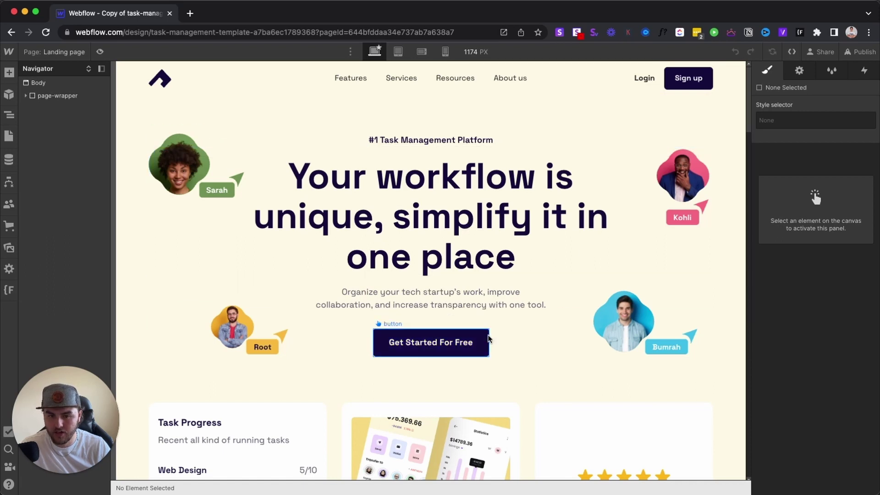
double_click(482, 271)
key("ctrl+a")
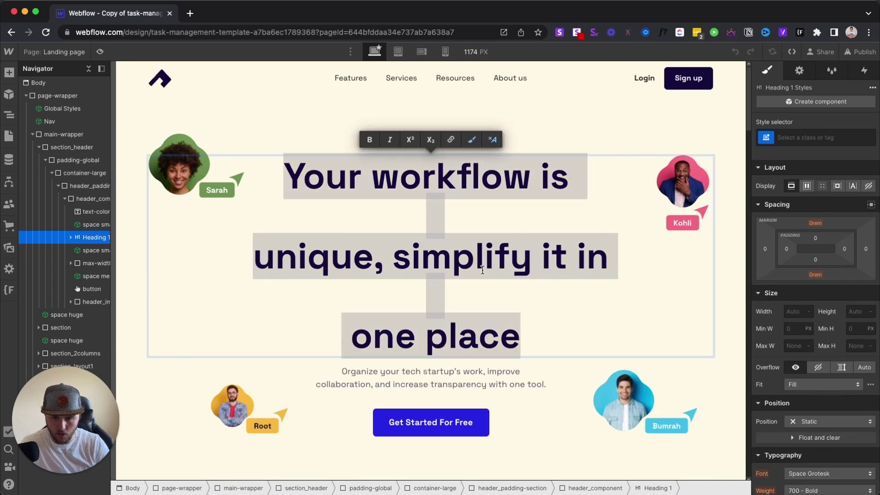
type("You wo")
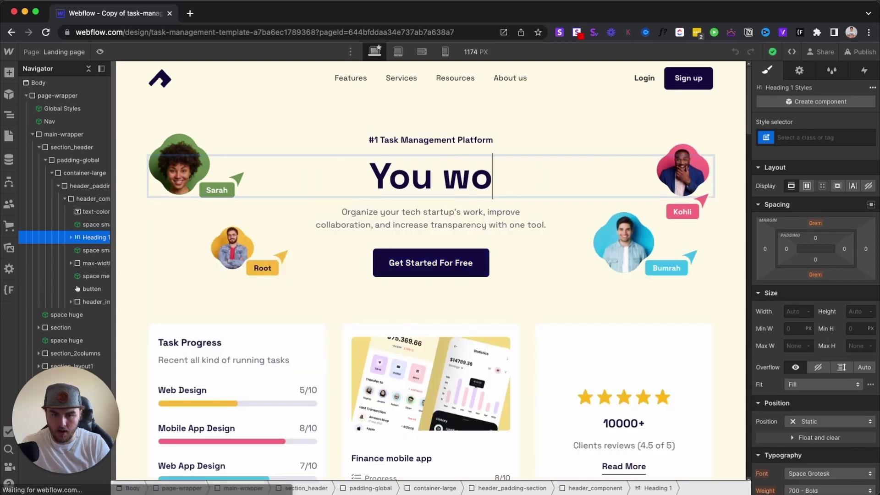
type("rflow")
key("Escape")
left_click(615, 237)
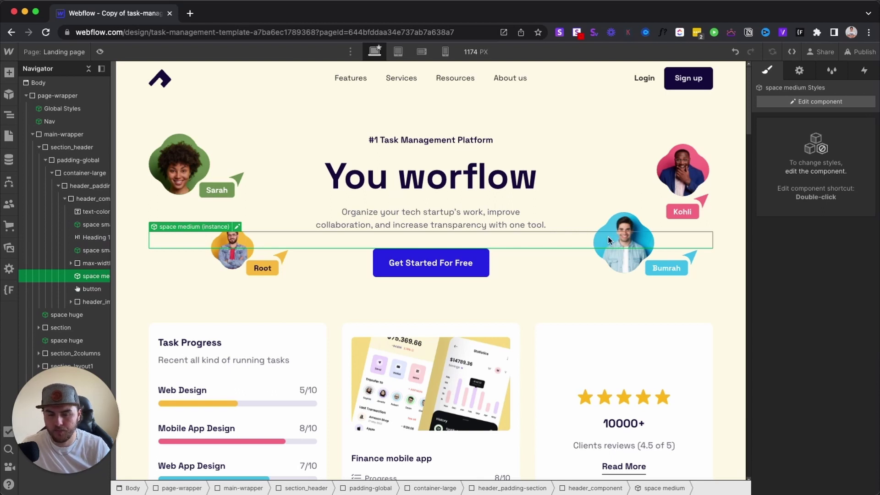
left_click(462, 186)
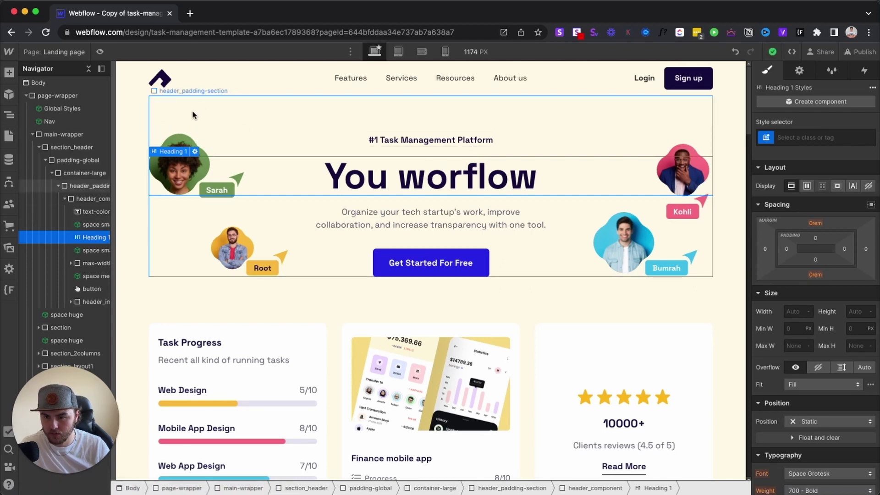
- Select the '#1 Task Management Platform' tagline and show its Typography settings
scroll(75, 225, "right", 3)
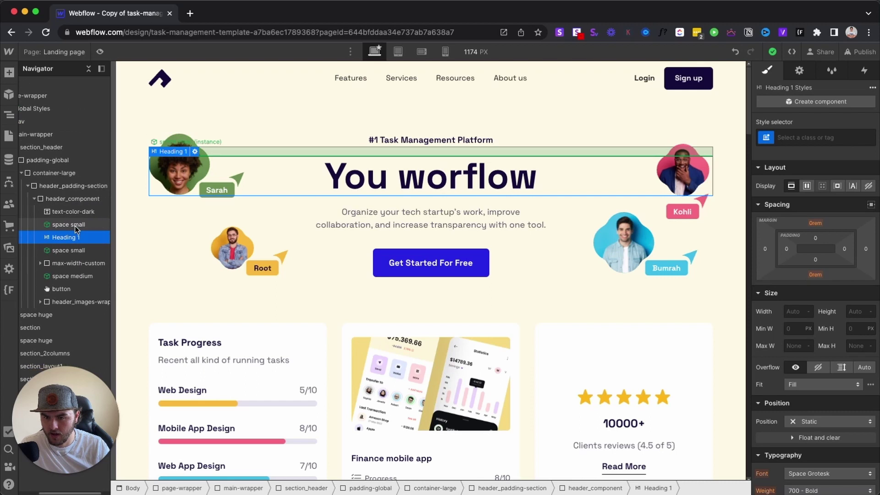
left_click(81, 208)
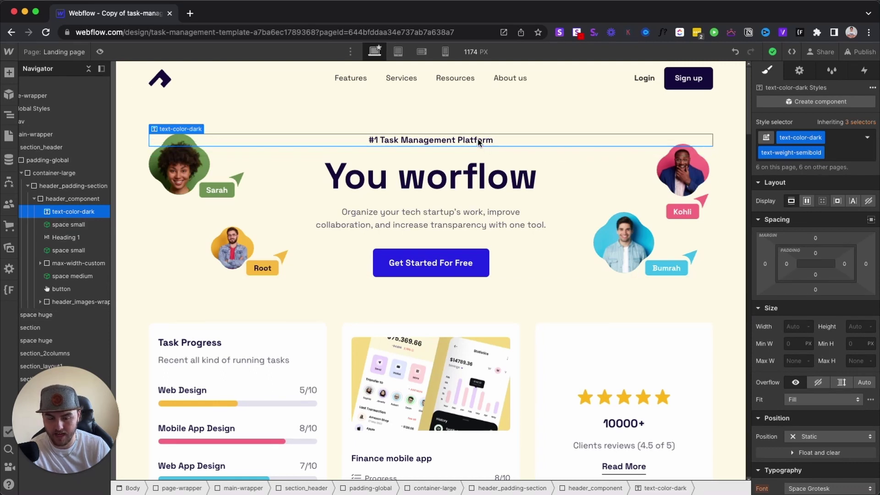
scroll(788, 344, "down", 5)
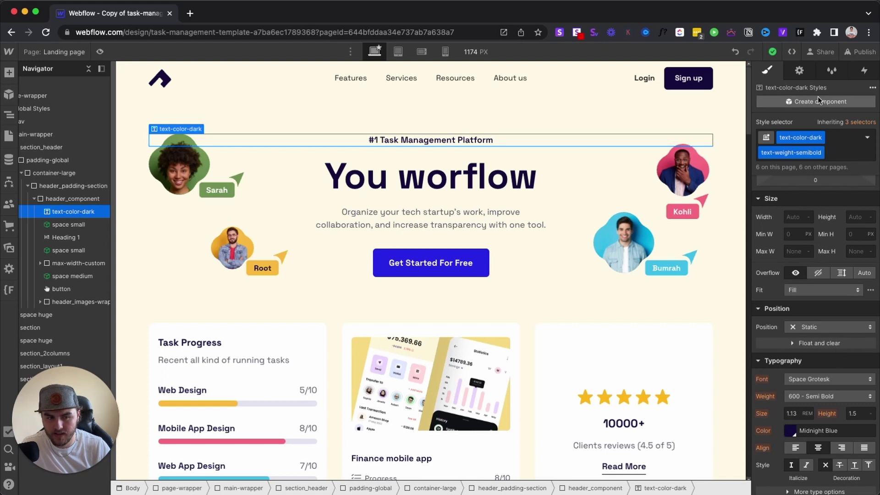
- Add a 'landing page' combo class to the tagline
left_click(837, 147)
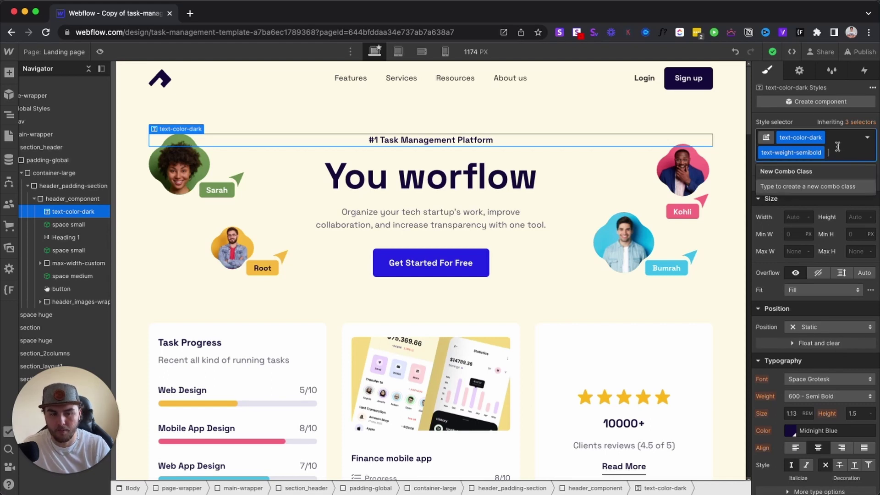
type("landing")
type(" page")
key("Return")
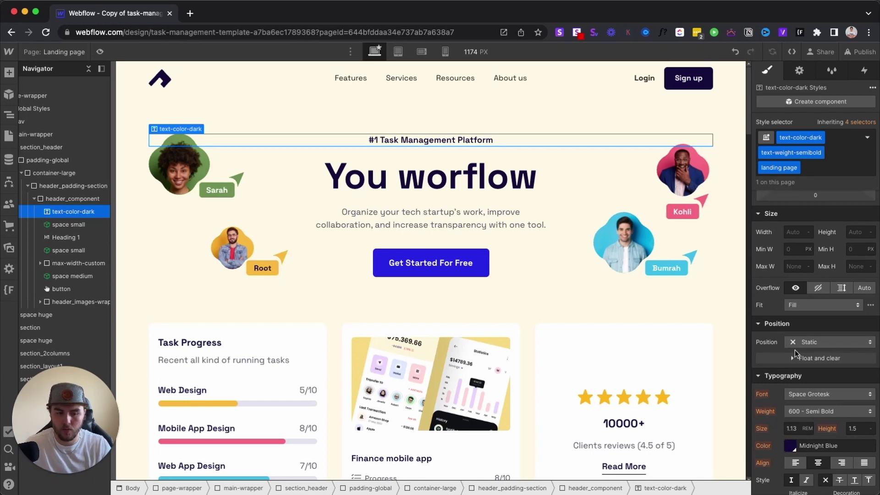
- Increase the tagline's font size to about 2.1 rem
left_click(790, 429)
type("1.6")
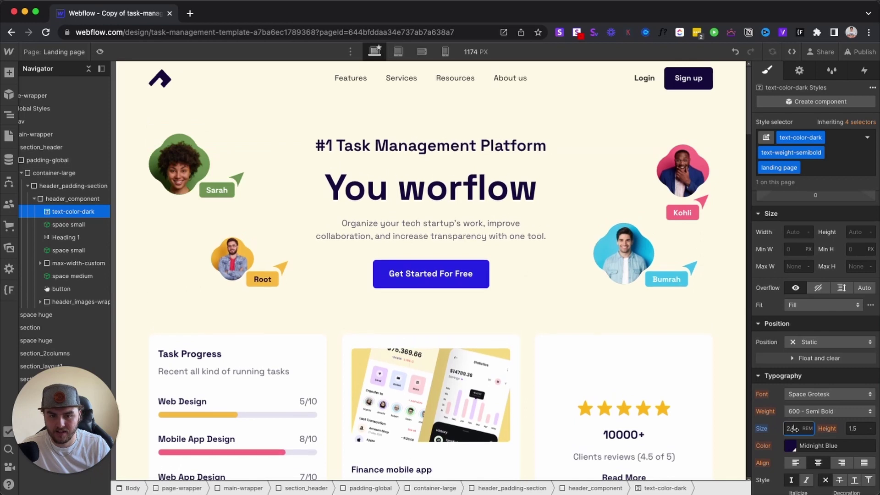
key("Up")
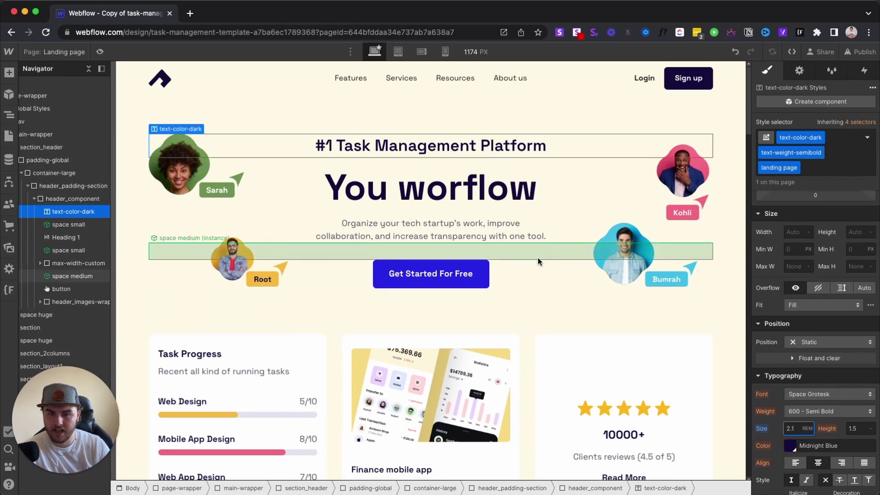
- Select the Landing page's Nav instance and briefly check the Components panel
left_click(224, 87)
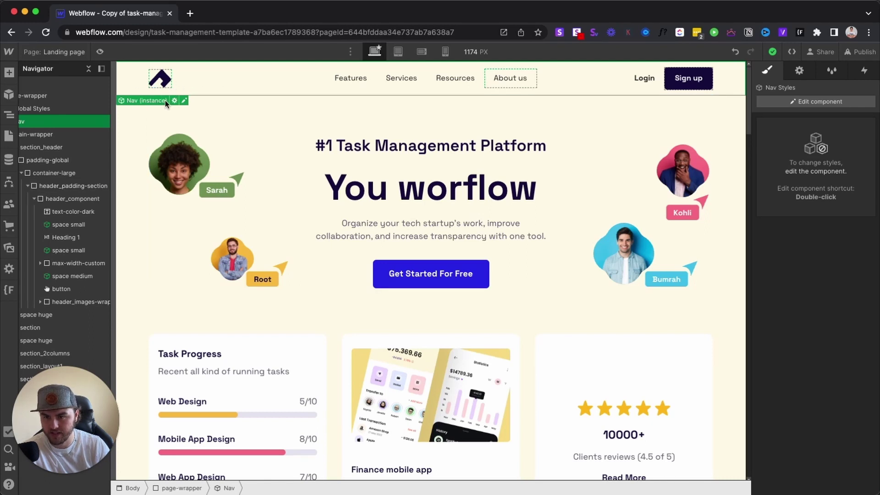
left_click(17, 96)
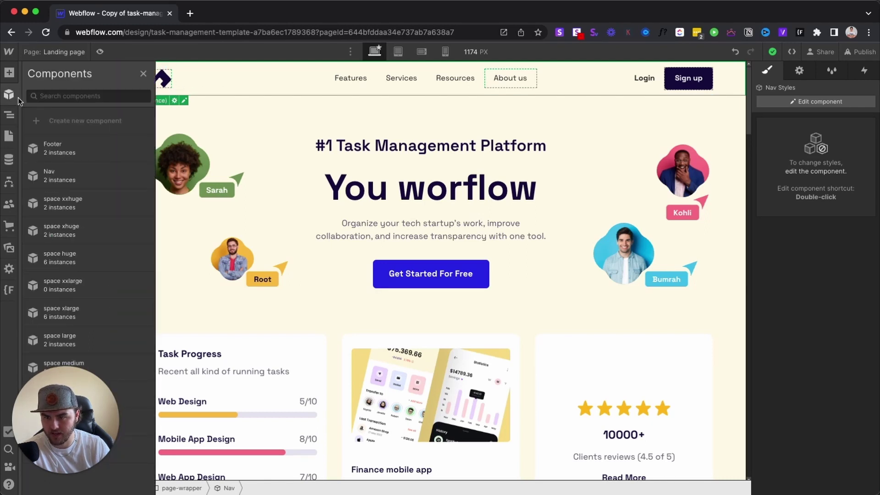
left_click(179, 86)
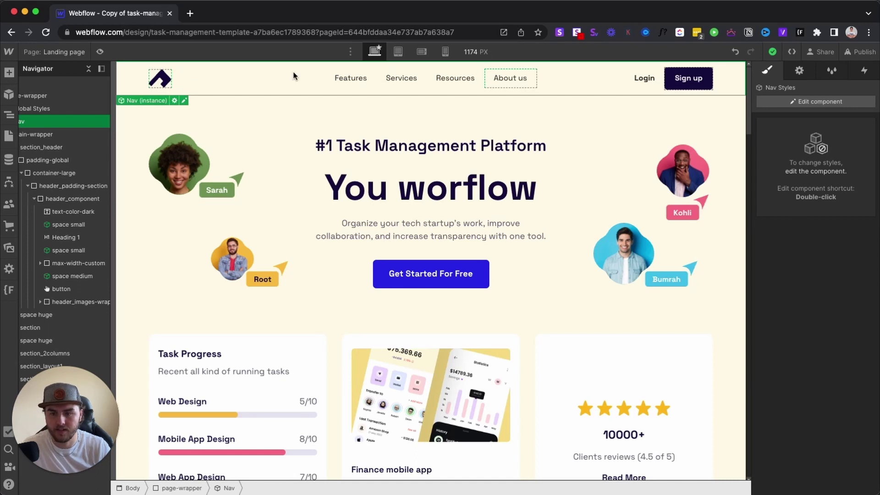
- Enter the Nav component and show the Features link's settings (External URL '#')
double_click(345, 86)
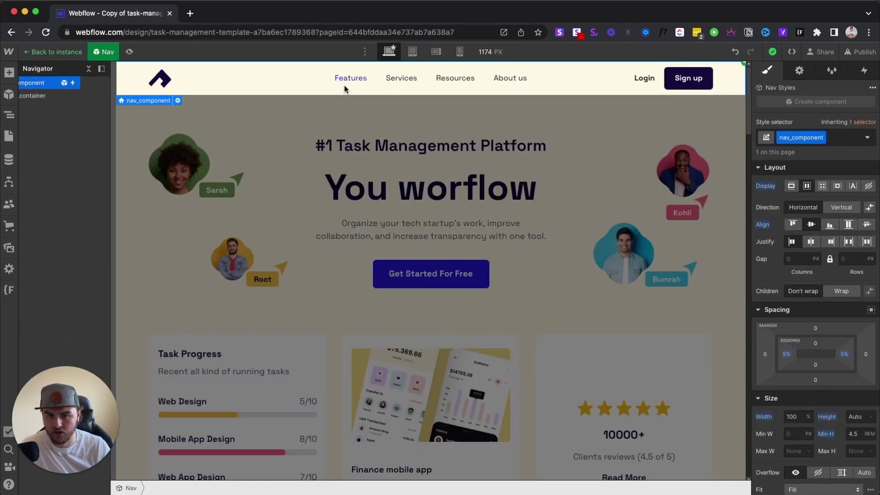
left_click(347, 86)
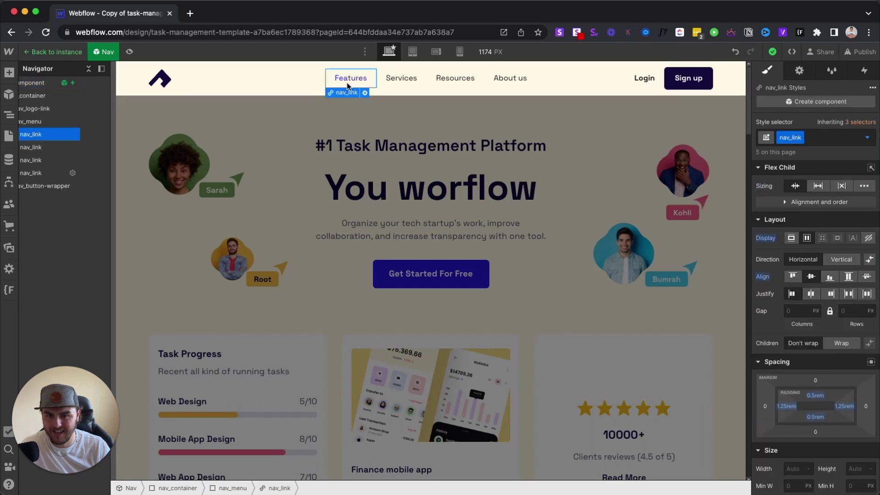
left_click(806, 77)
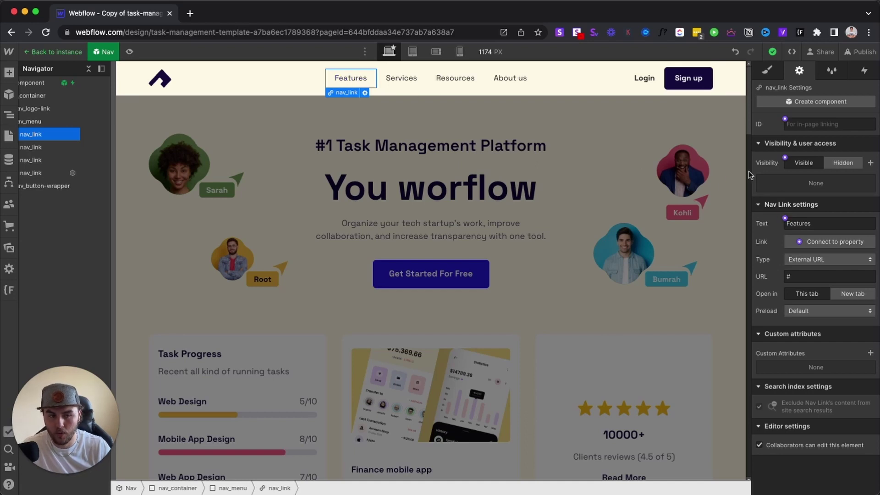
- Bind the Features link's visibility to a new component property named 'Nav link'
left_click(785, 157)
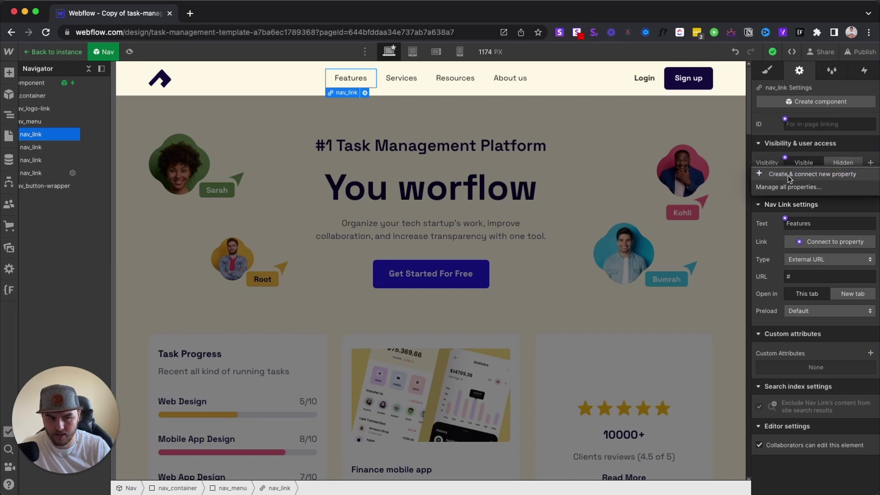
left_click(827, 177)
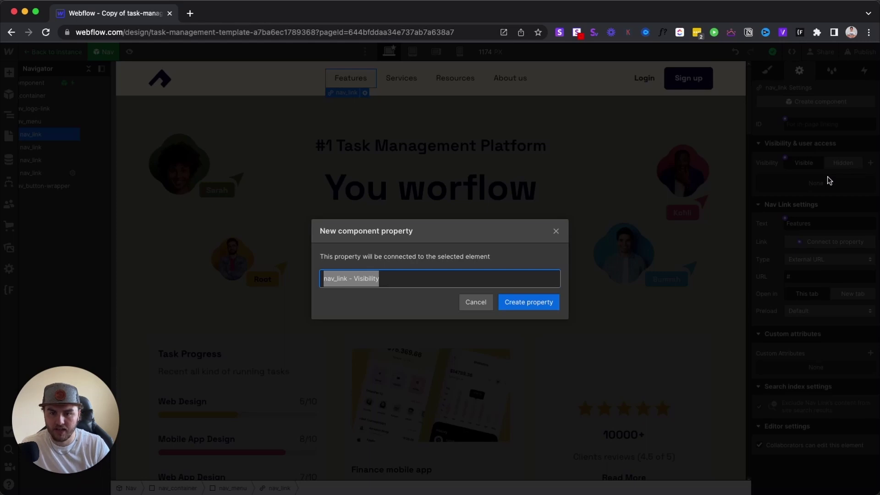
key("BackSpace")
type("Feature")
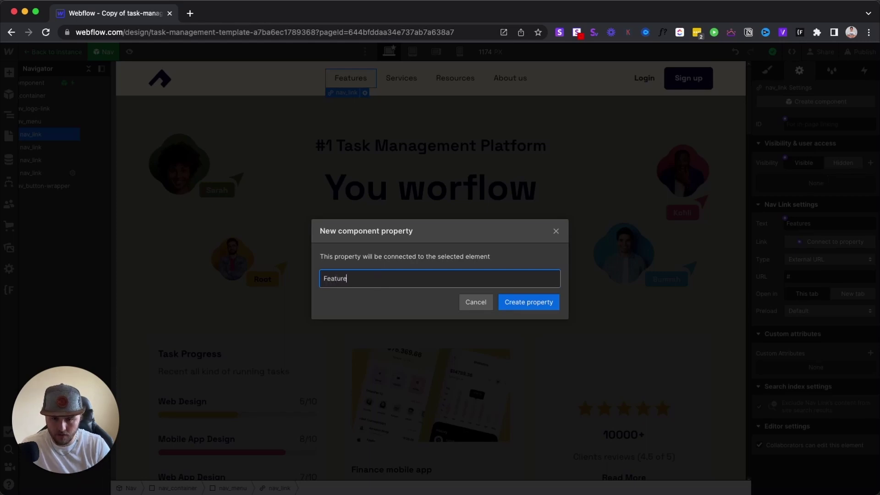
key("BackSpace")
key("BackSpace")
key("BackSpace")
key("BackSpace")
key("BackSpace")
key("BackSpace")
key("BackSpace")
type("N")
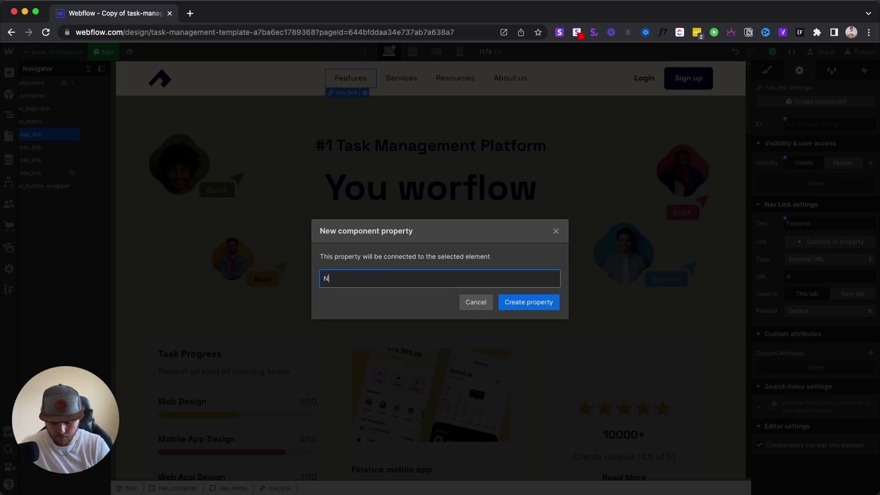
type("av link")
left_click(520, 300)
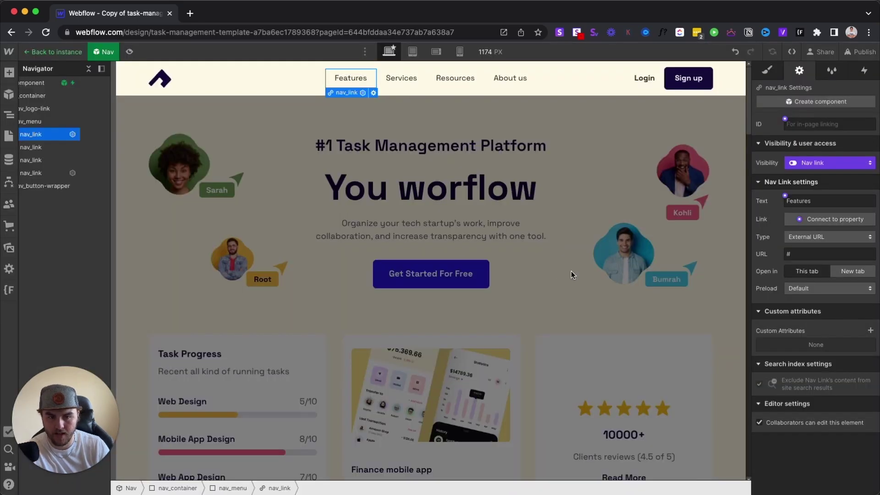
- Hide the Features link in the Landing page's Nav instance only
key("Escape")
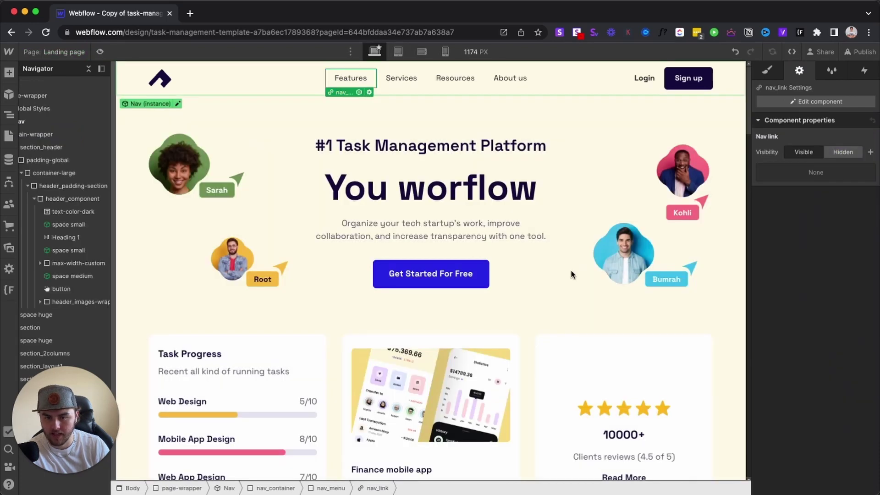
left_click(572, 275)
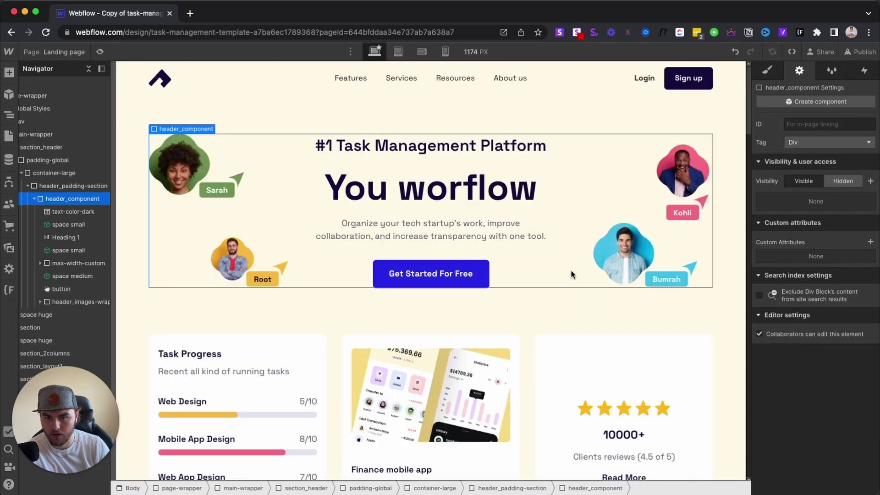
left_click(282, 87)
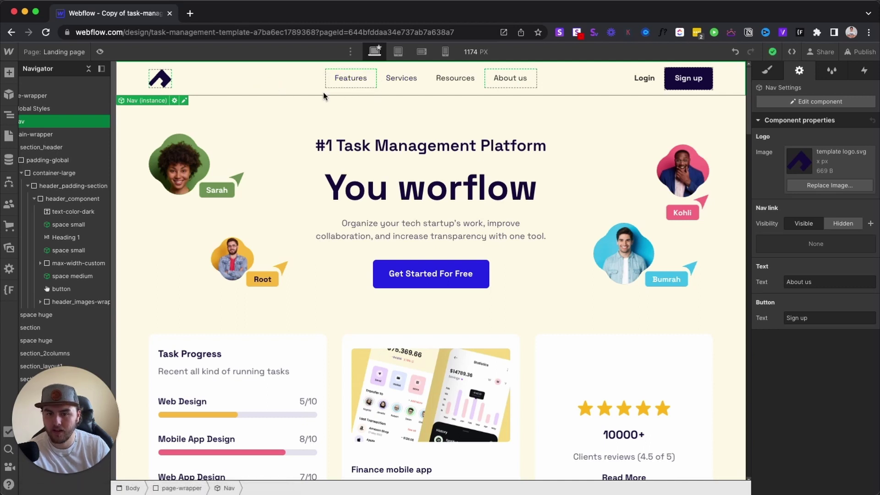
left_click(349, 78)
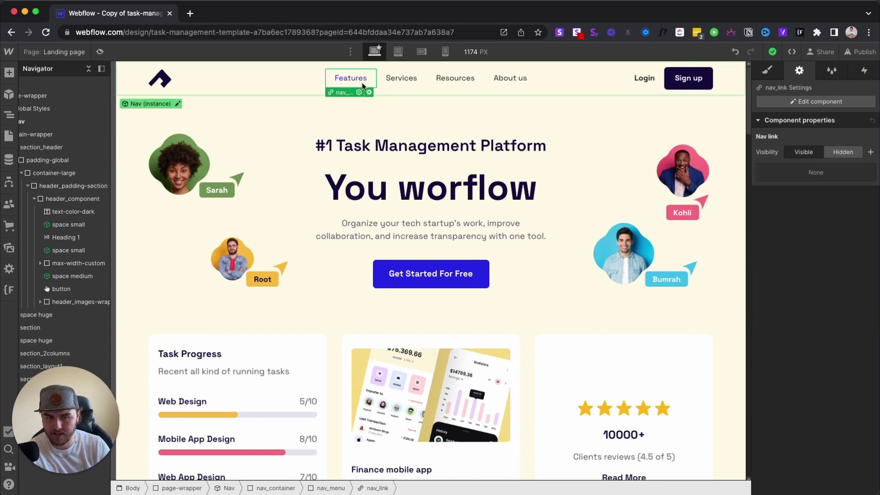
left_click(843, 153)
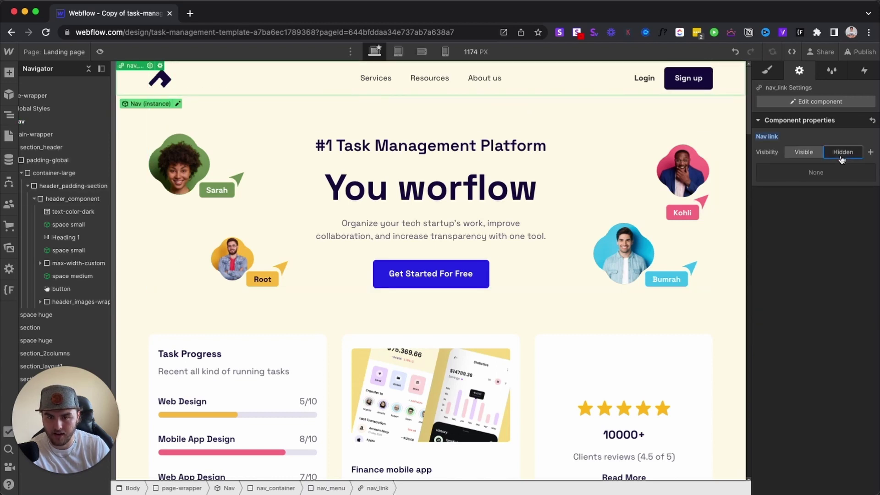
left_click(587, 152)
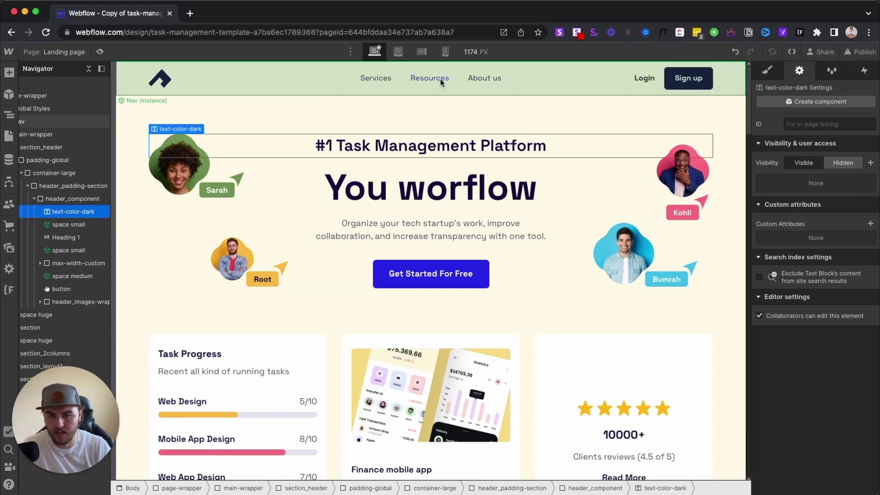
left_click(9, 139)
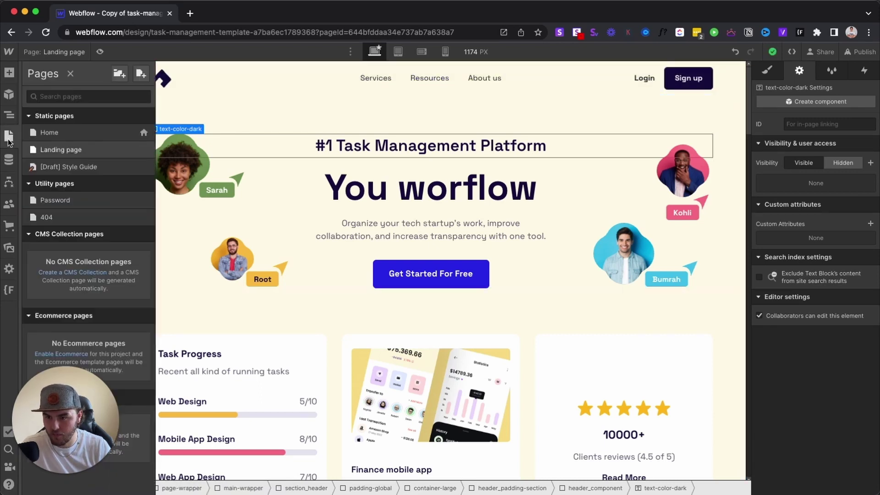
left_click(37, 138)
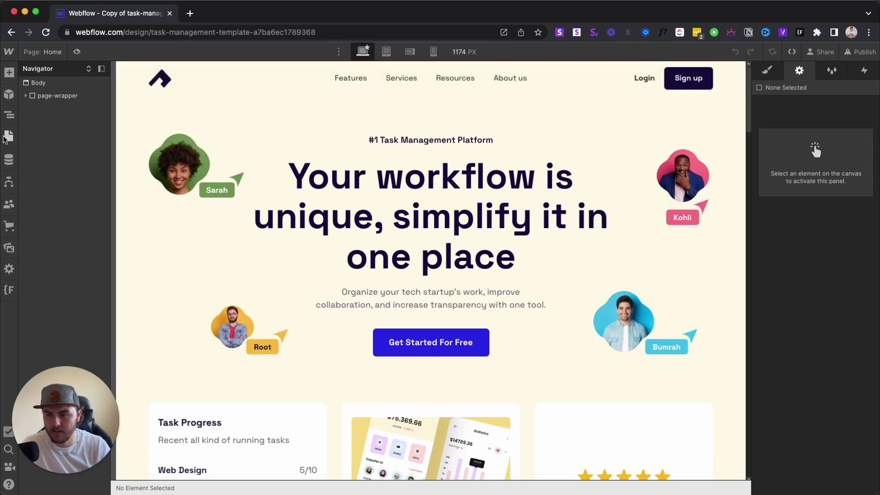
left_click(9, 136)
left_click(67, 150)
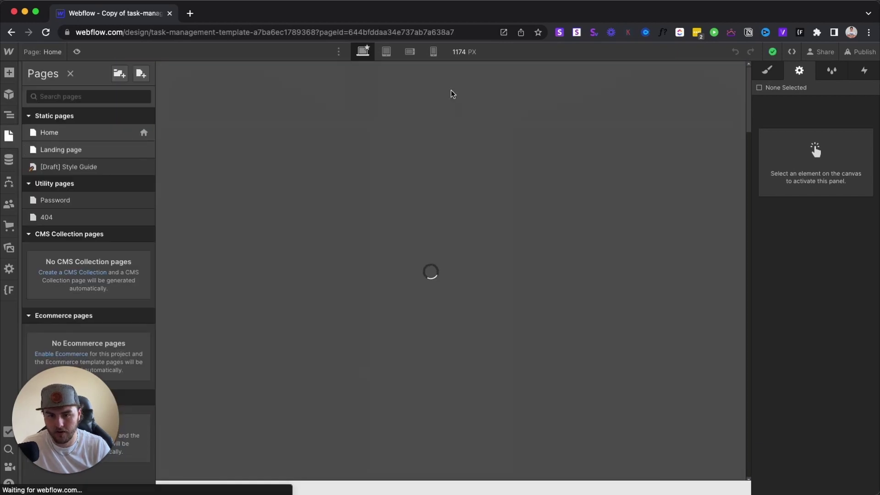
left_click(352, 87)
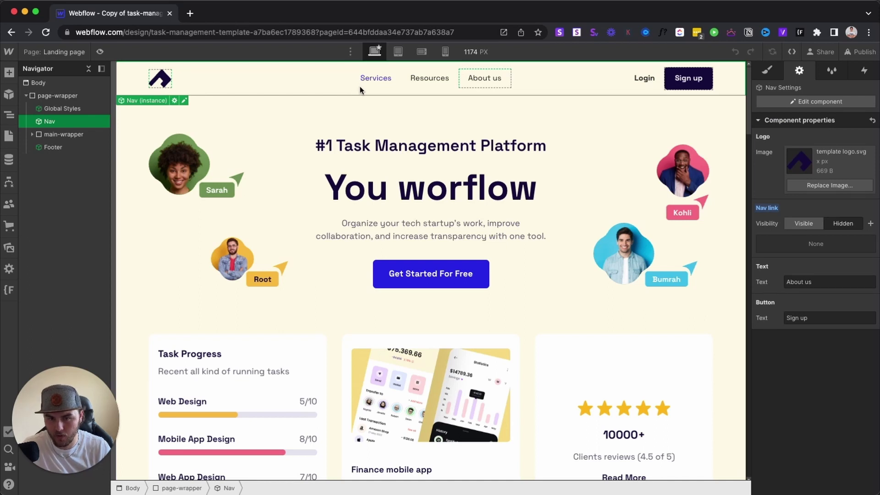
- Inside the Nav component, bind the Services link's visibility to the Nav link property
double_click(364, 82)
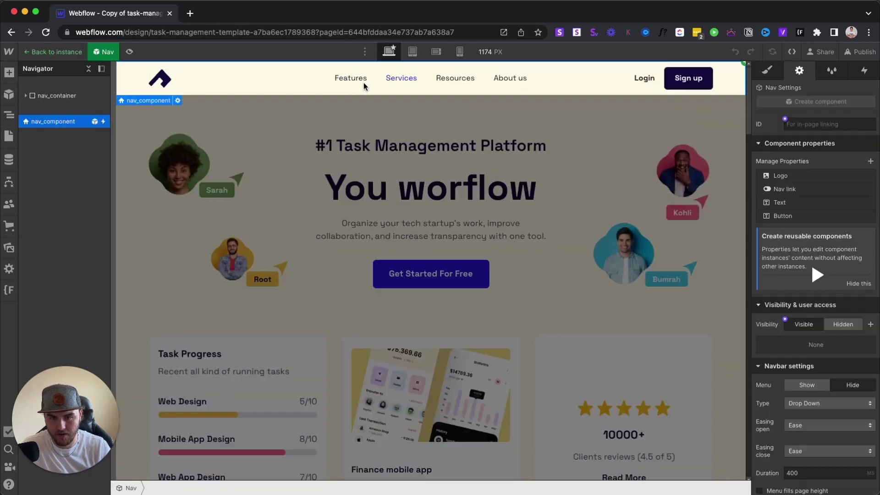
left_click(391, 85)
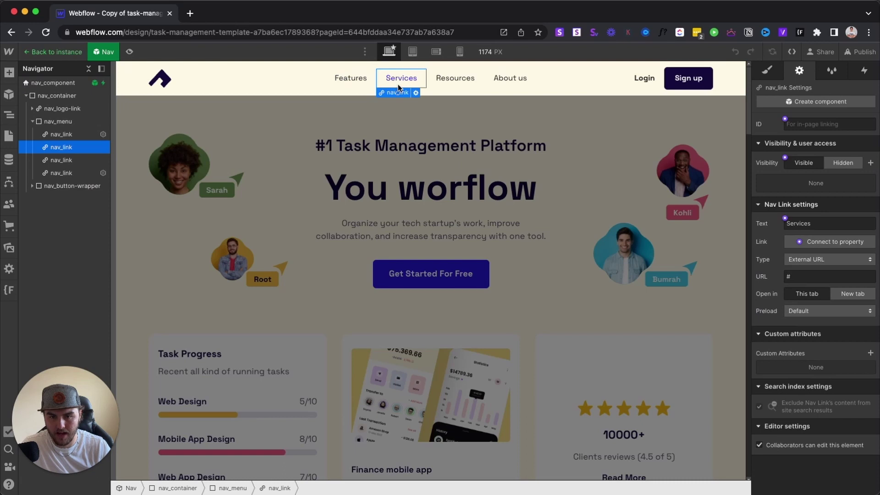
left_click(783, 159)
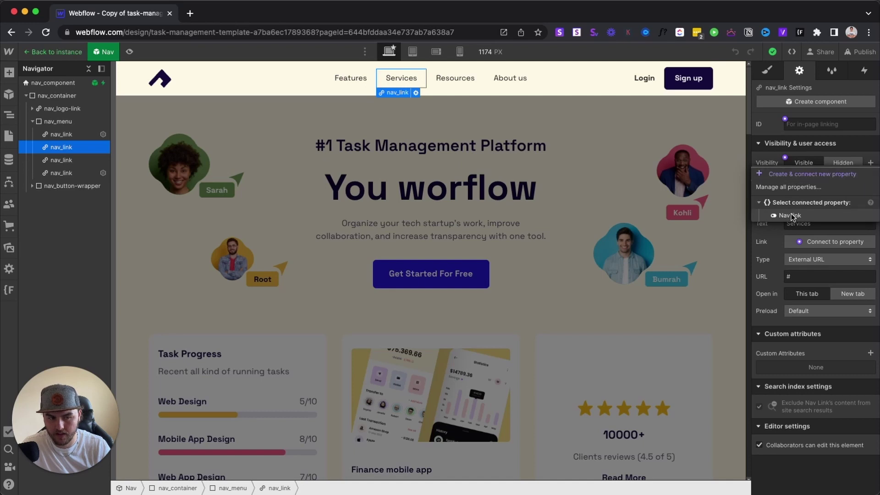
left_click(765, 163)
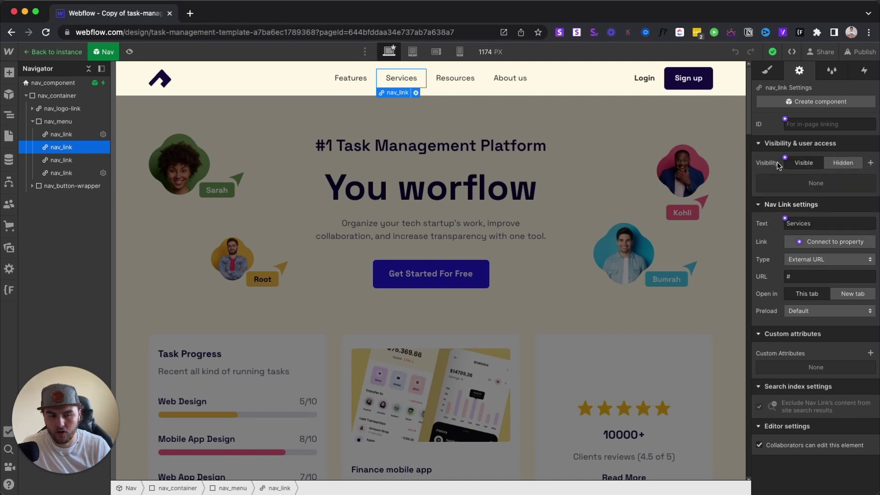
left_click(784, 159)
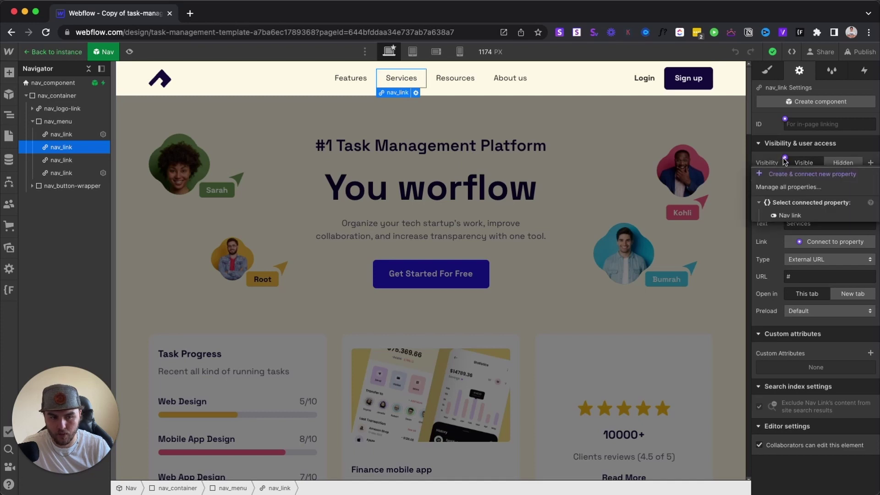
left_click(807, 217)
- Return to the Landing page, reopen the Nav component and select its Sign up button
left_click(563, 211)
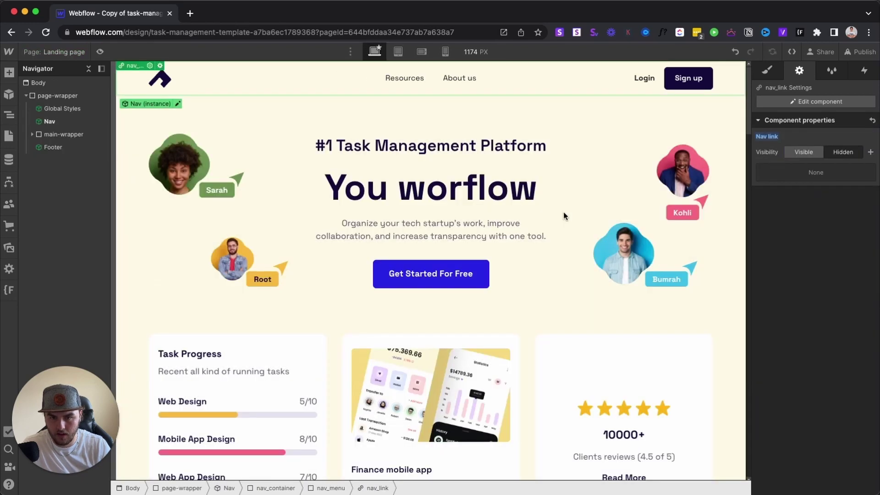
left_click(562, 212)
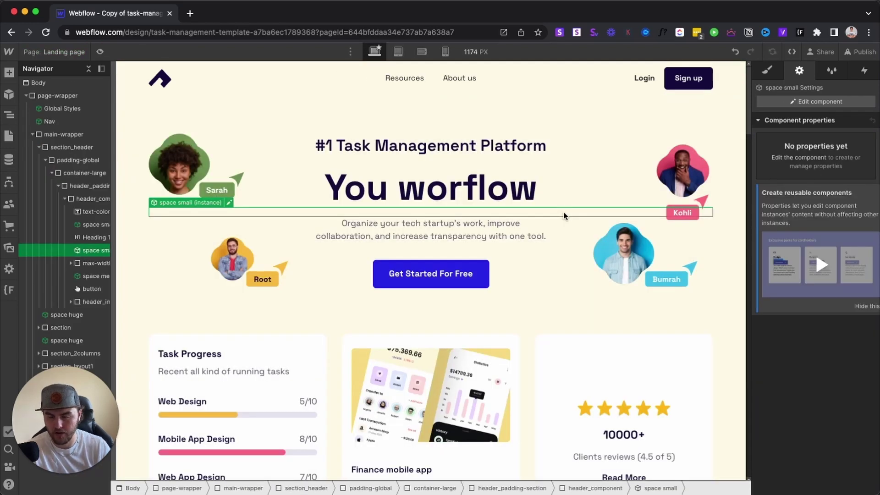
left_click(365, 70)
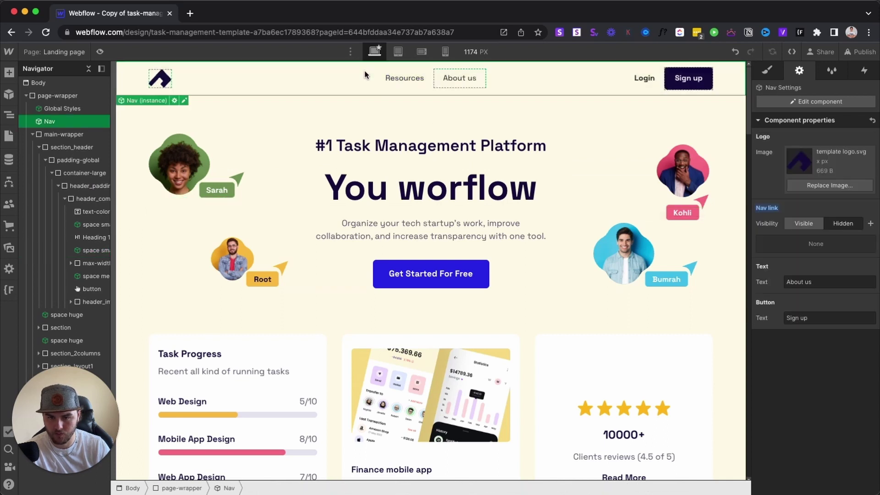
double_click(520, 90)
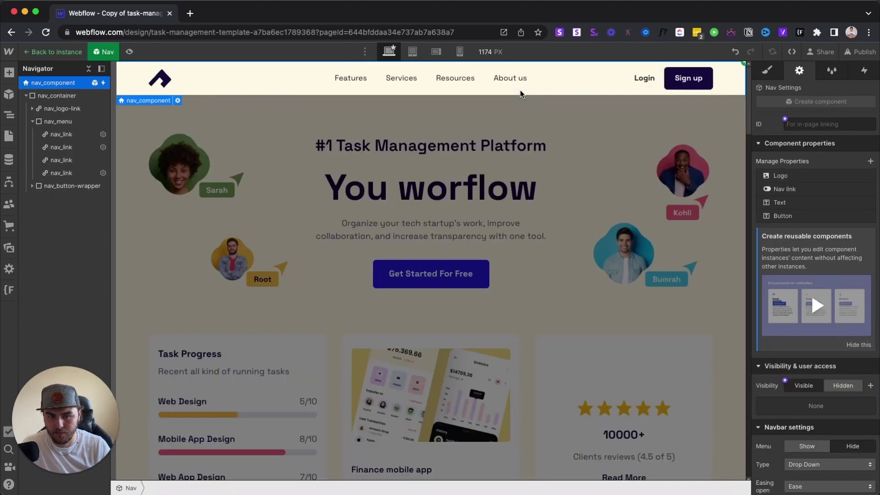
left_click(468, 86)
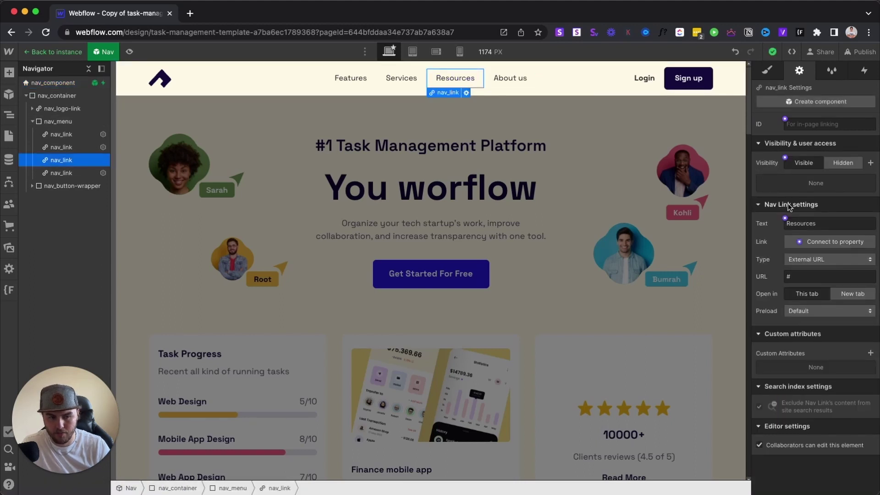
left_click(691, 87)
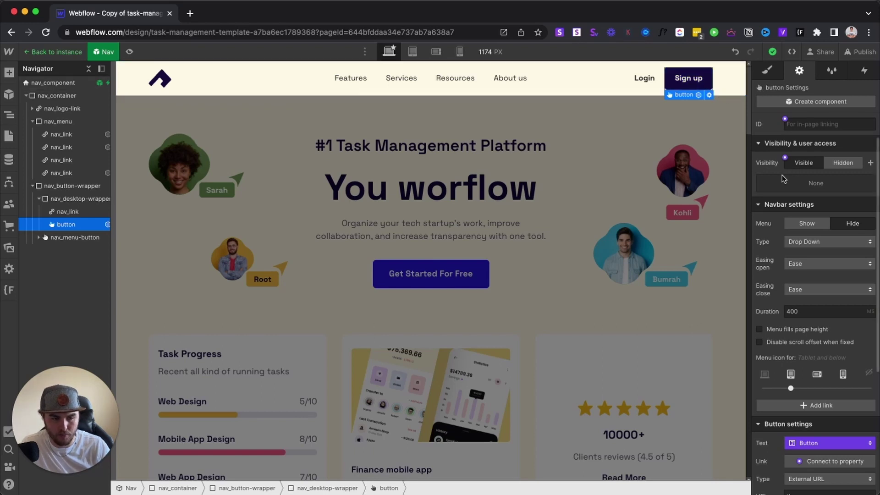
- Connect the Sign up button's link to a newly created 'Nav button link' property
scroll(782, 177, "down", 2)
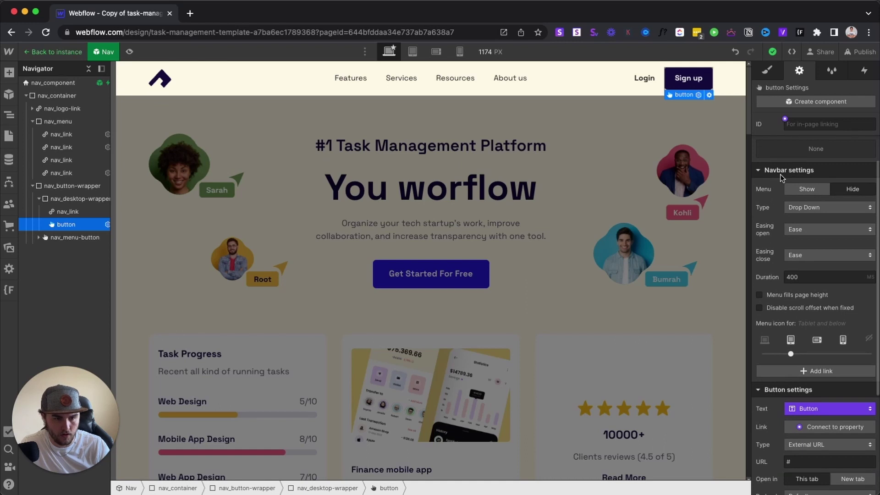
scroll(797, 357, "down", 3)
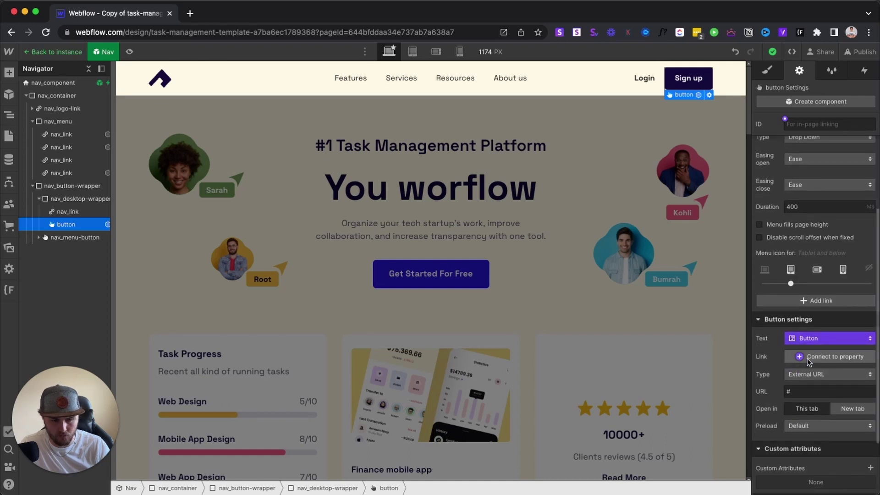
left_click(807, 361)
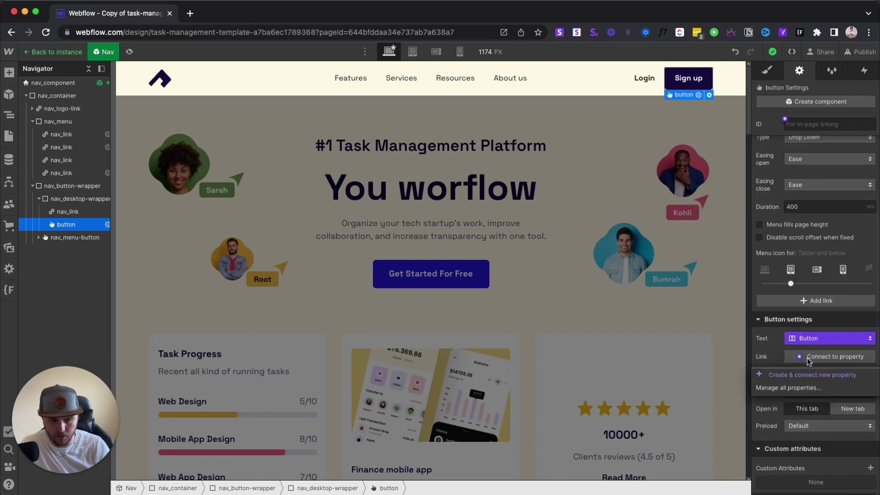
left_click(818, 378)
type("N")
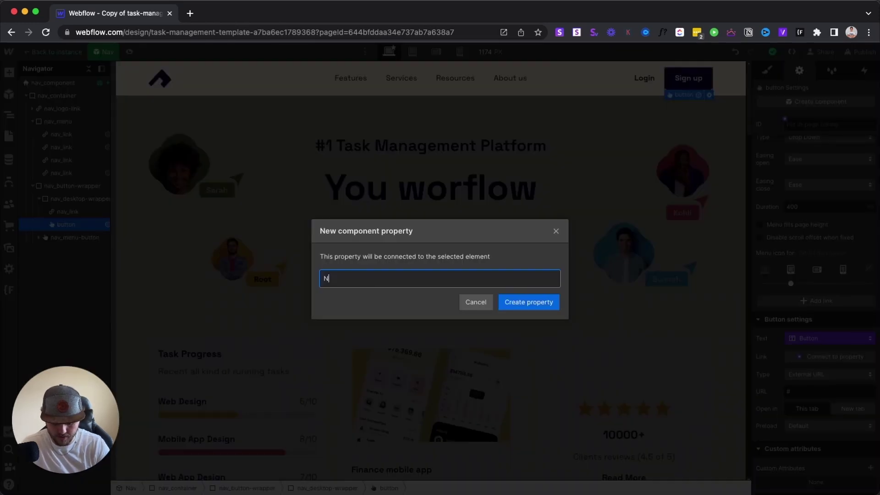
type("av button link")
key("Return")
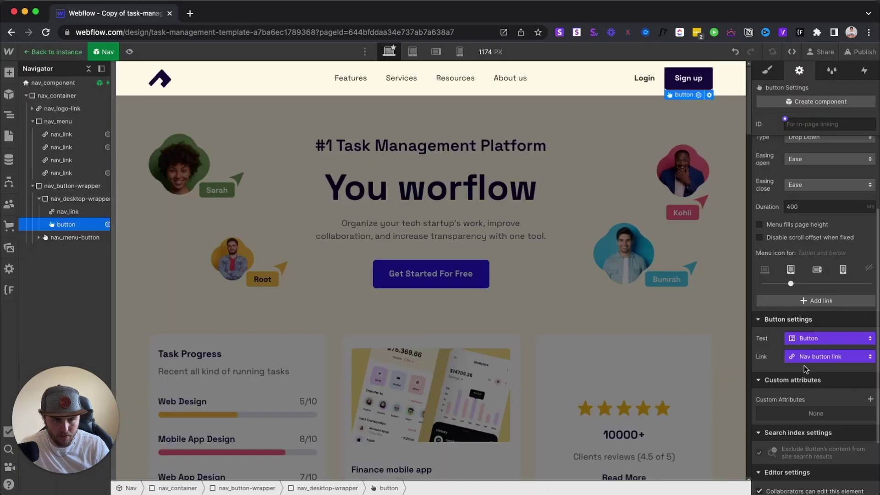
left_click(677, 337)
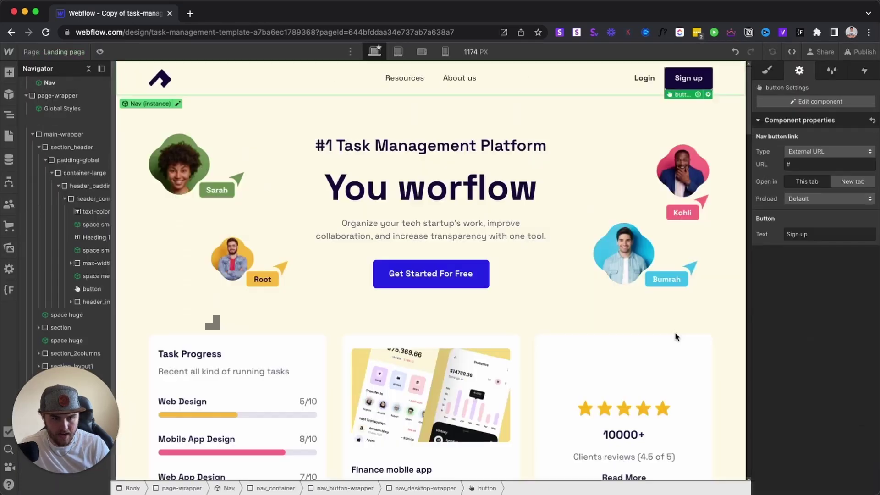
left_click(687, 79)
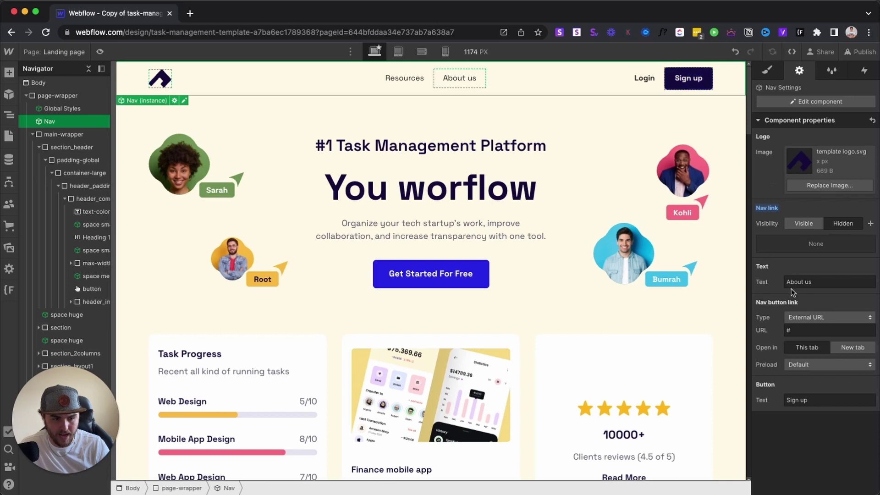
left_click(808, 318)
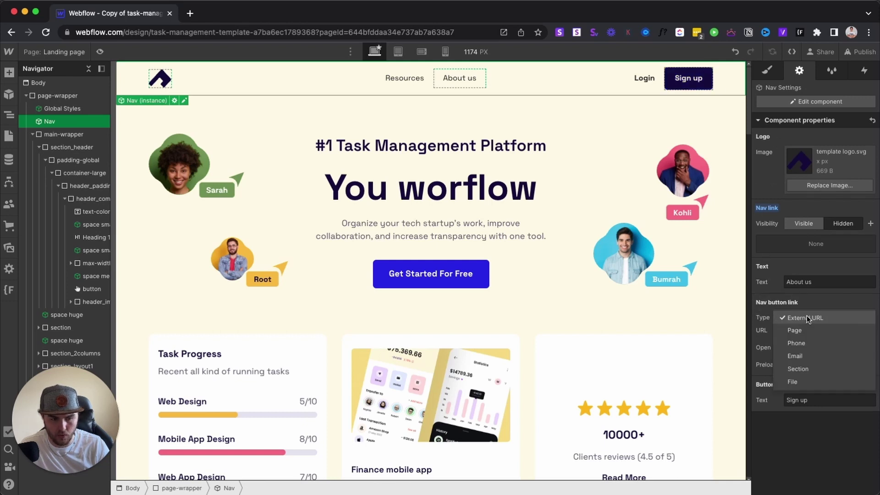
left_click(811, 330)
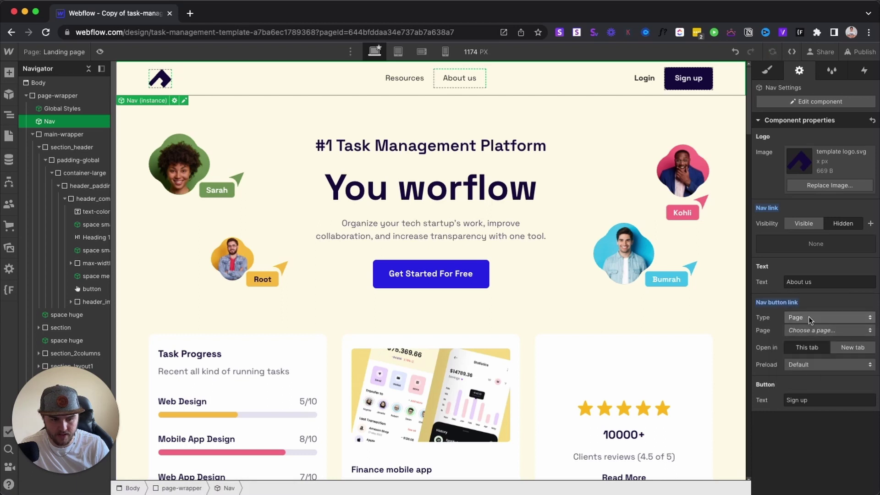
left_click(811, 328)
left_click(811, 304)
left_click(812, 332)
type("http")
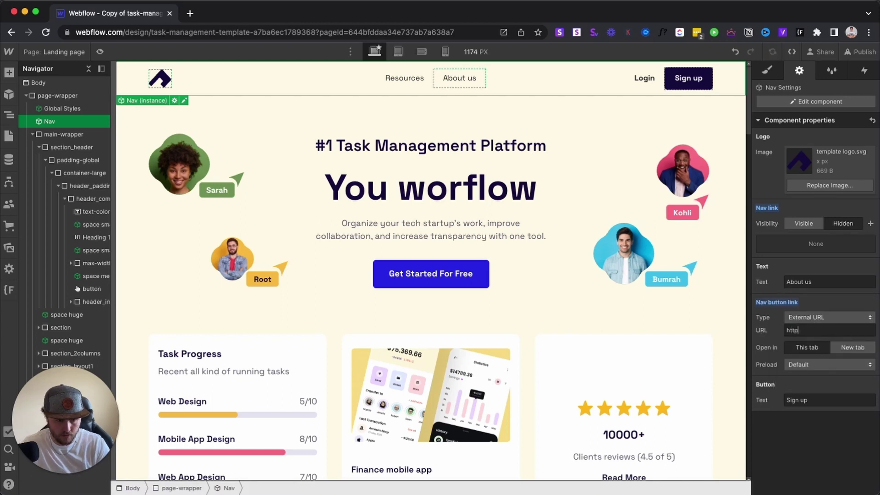
type("s:/www.a")
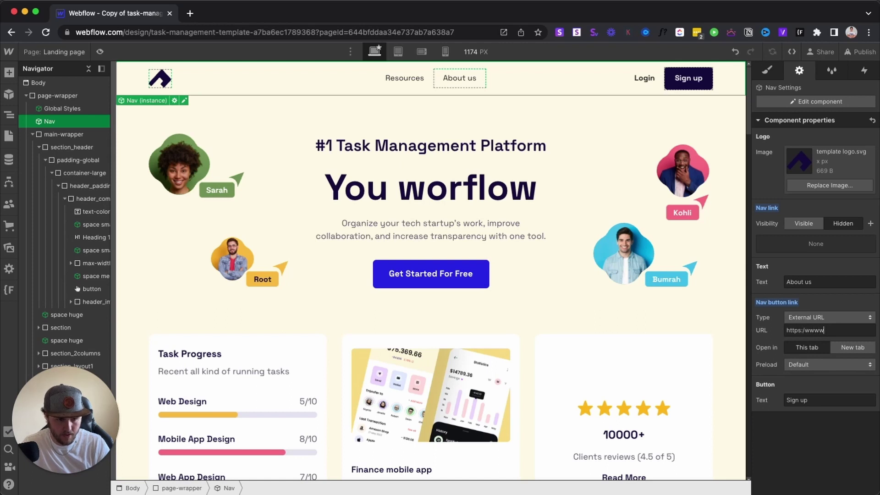
type("pple.com")
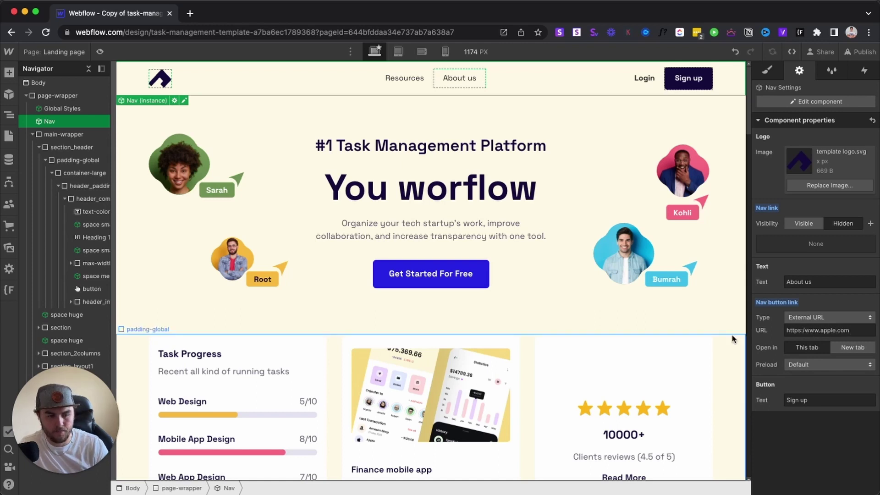
left_click(642, 304)
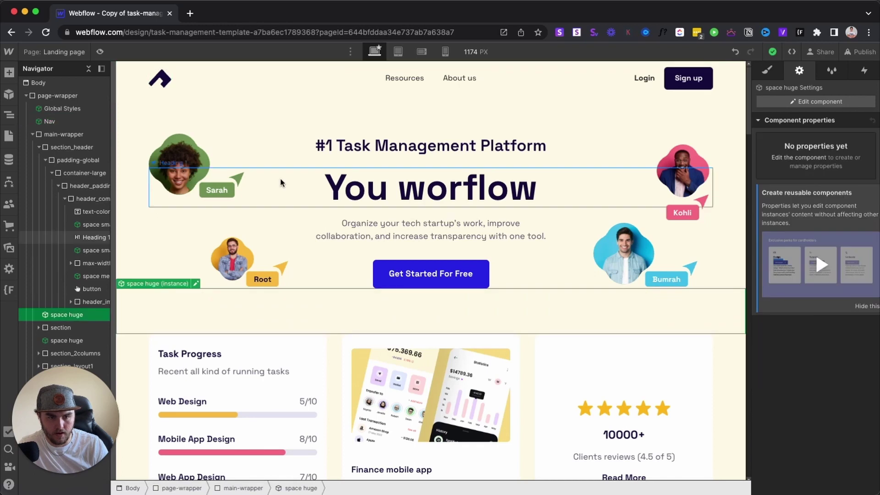
- Preview the Landing page, confirm Sign up opens apple.com in a new tab, then exit preview
left_click(99, 57)
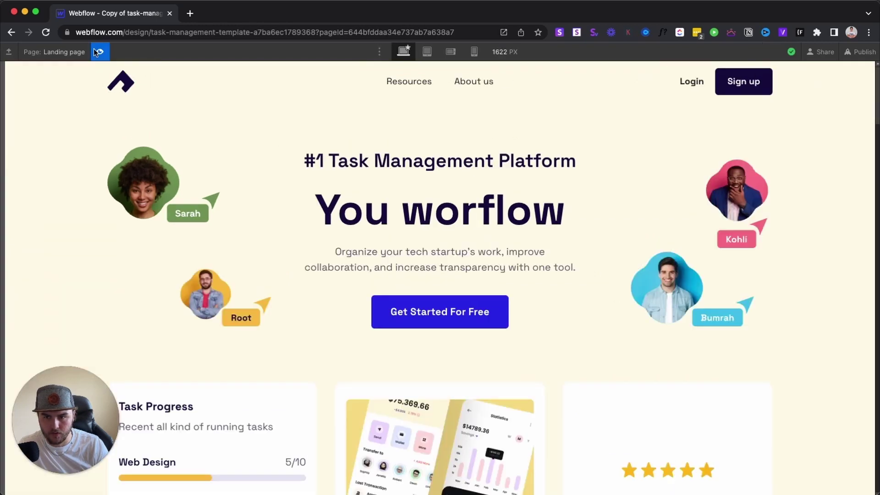
left_click(97, 51)
left_click(675, 87)
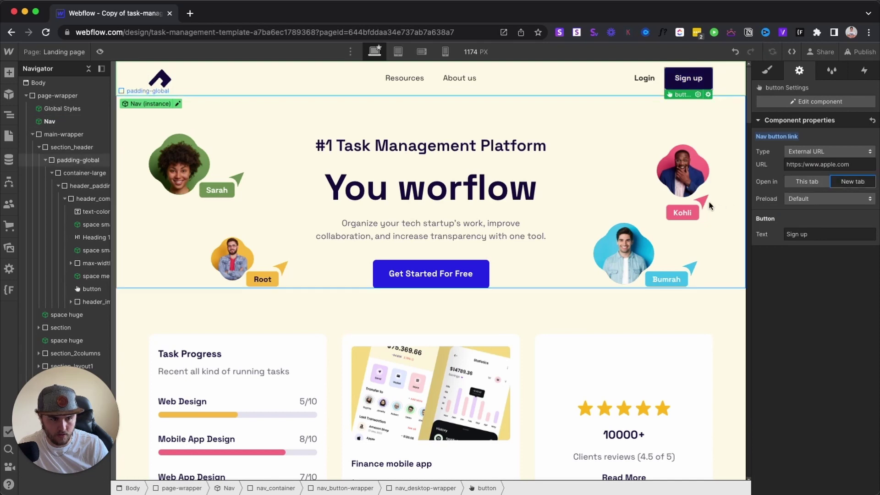
left_click(651, 202)
left_click(100, 52)
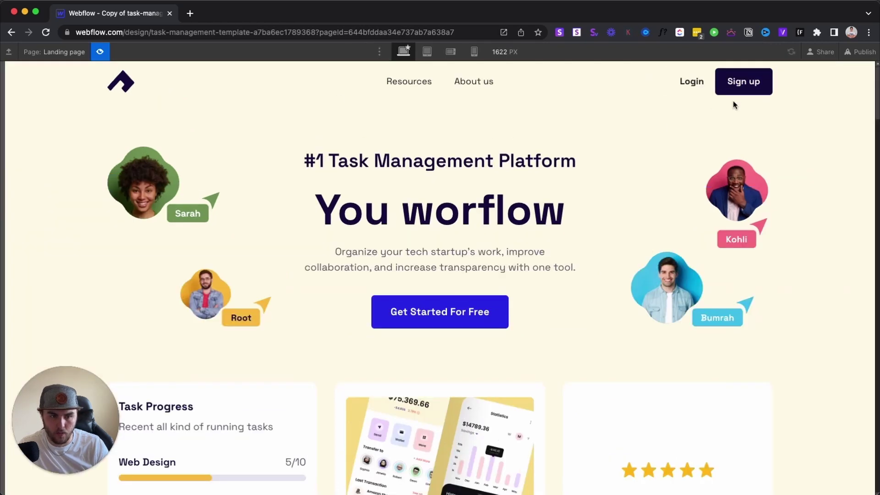
left_click(754, 82)
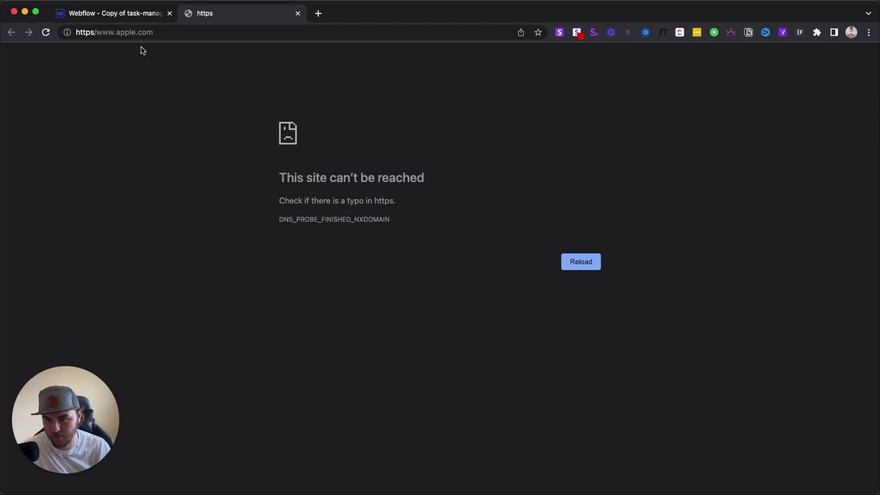
left_click(108, 19)
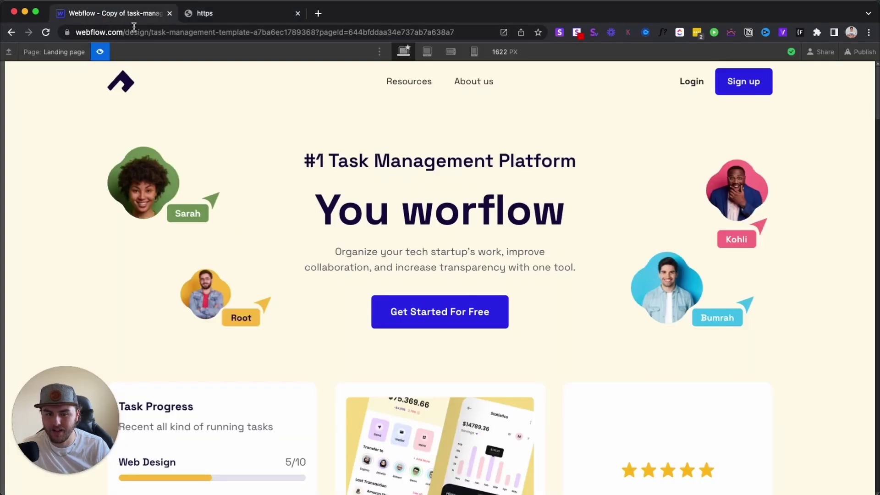
left_click(101, 52)
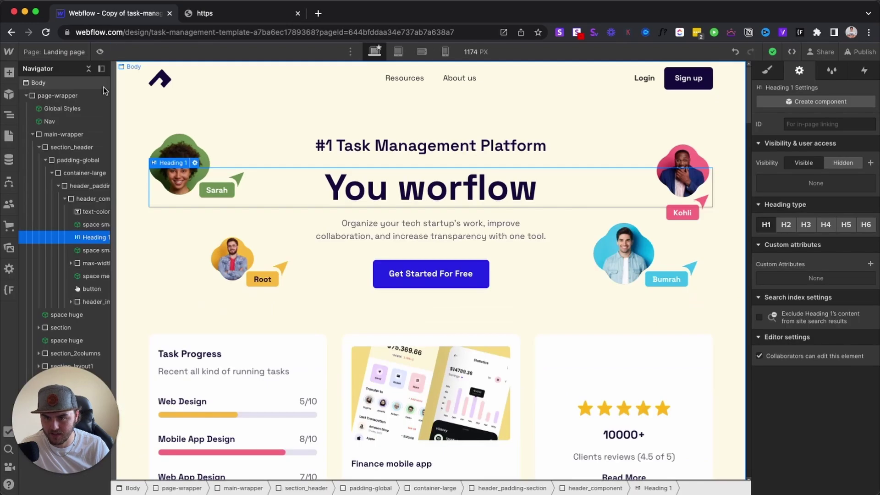
- Switch to the Home page from the Pages list and preview it
left_click(9, 136)
left_click(48, 132)
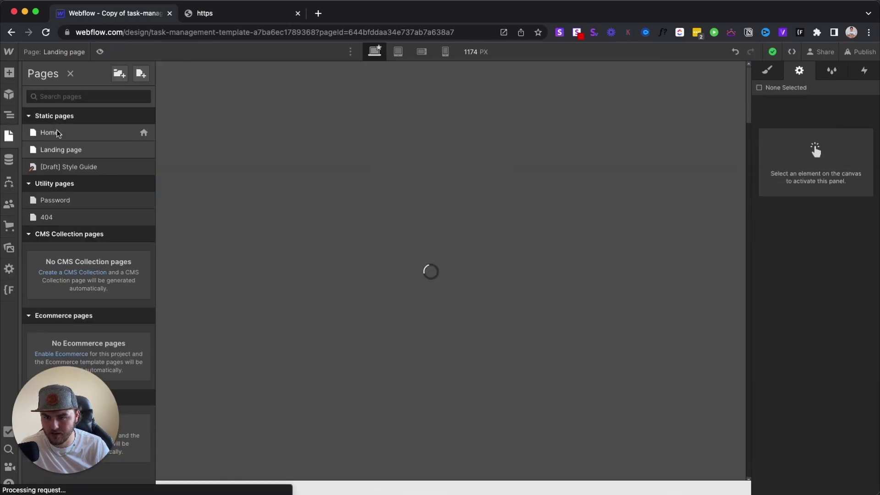
left_click(77, 53)
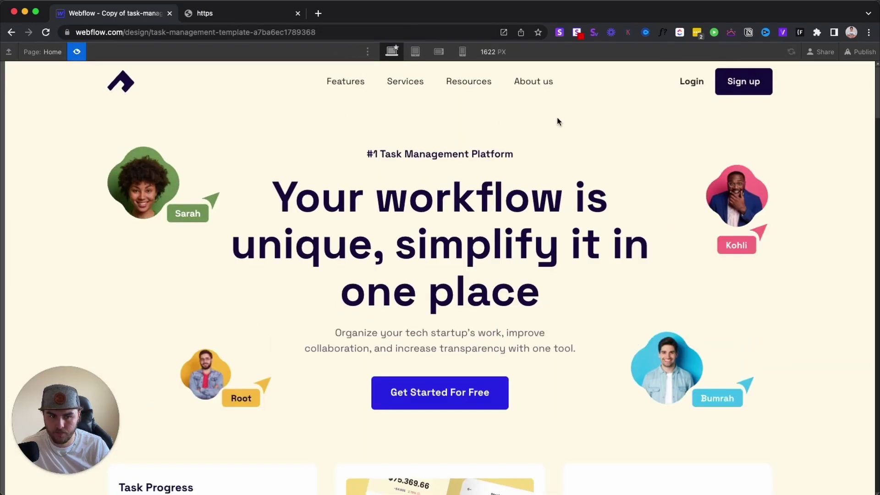
left_click(82, 52)
- Check the Home Nav instance and its Sign up button still link to '#'
left_click(709, 88)
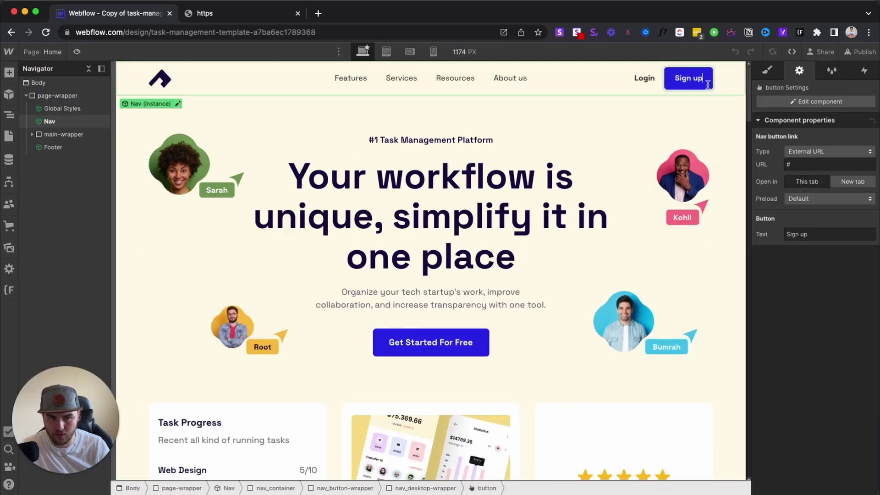
double_click(708, 83)
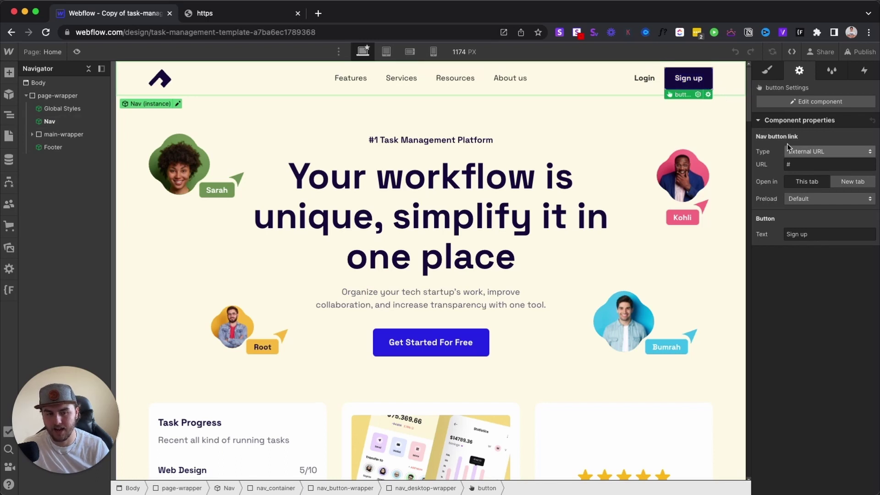
left_click(691, 172)
left_click(696, 83)
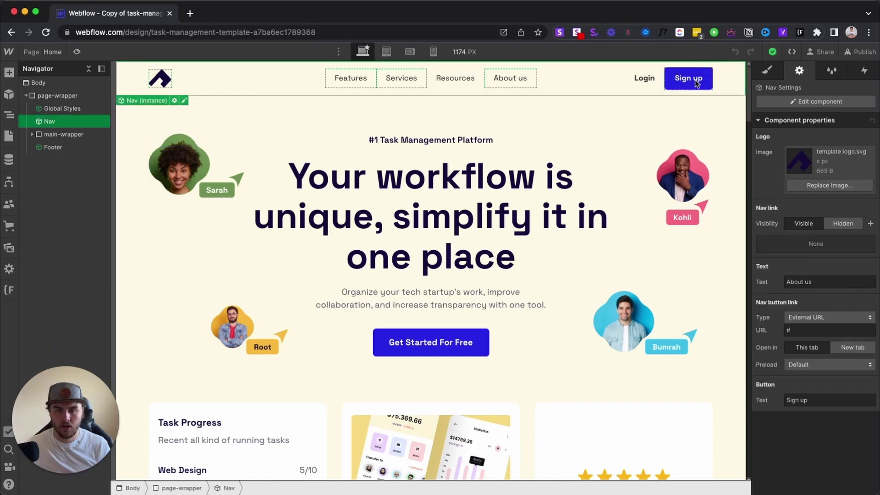